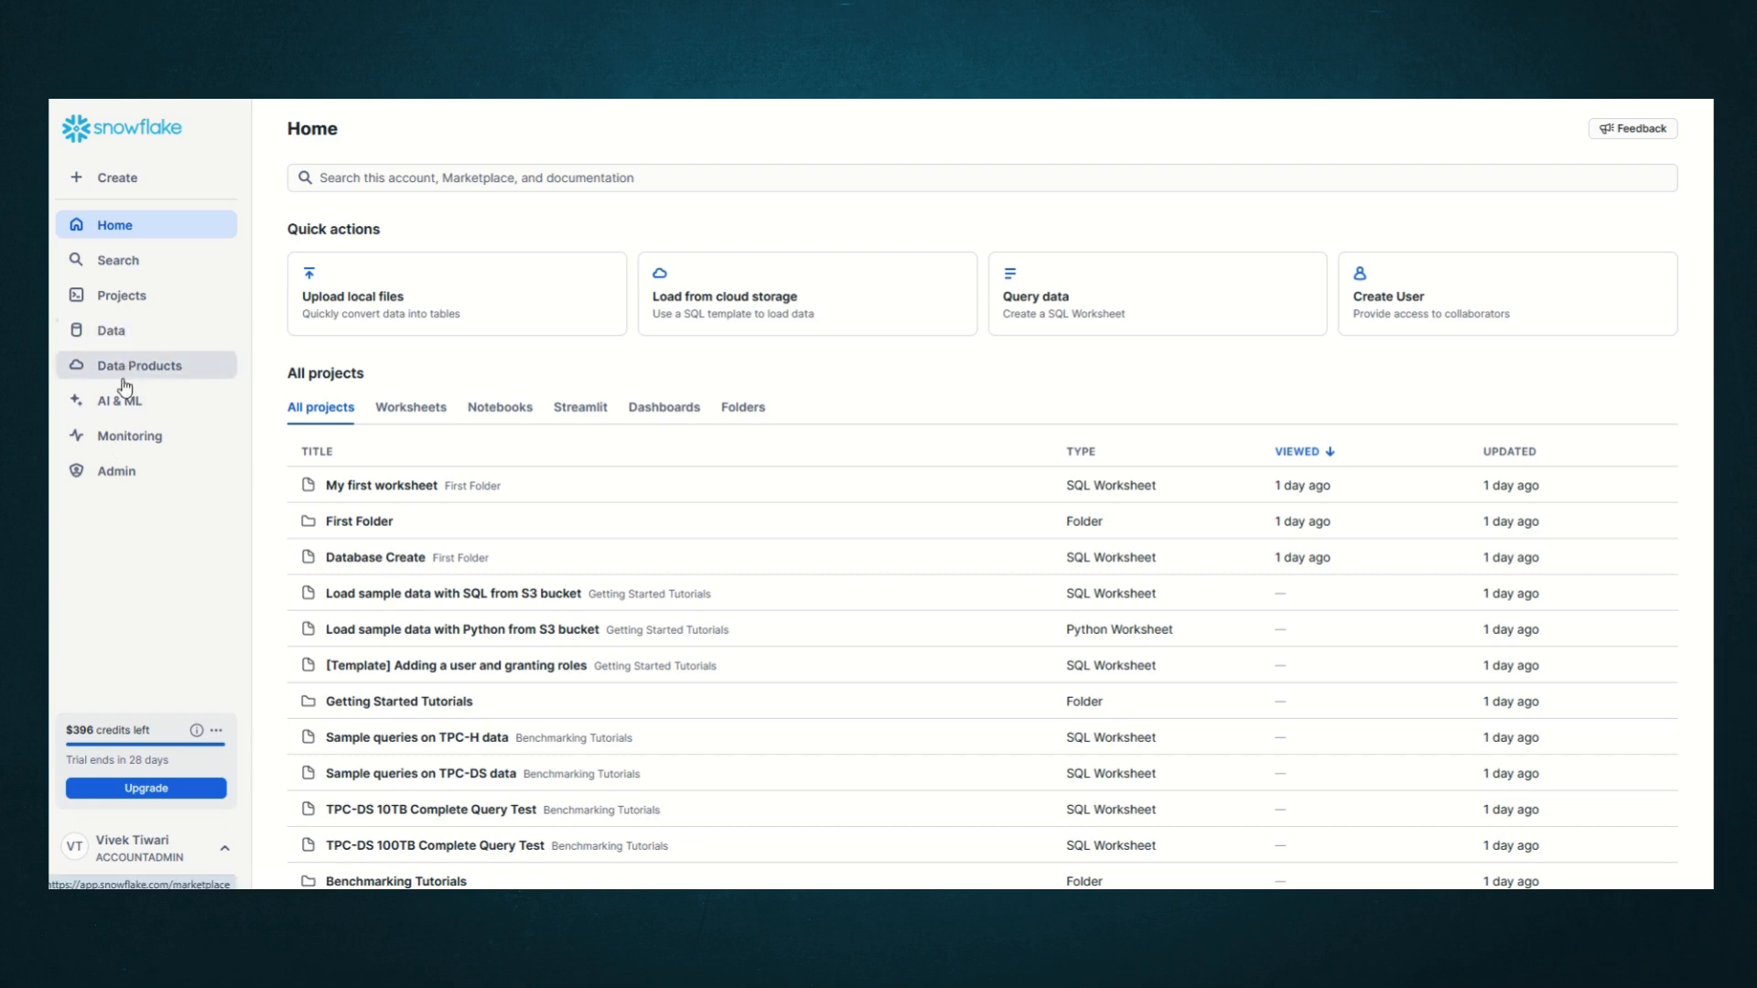
Open the Warehouses page of the Admin section and view the owner role details of COMPUTE_WH.
left_click(130, 485)
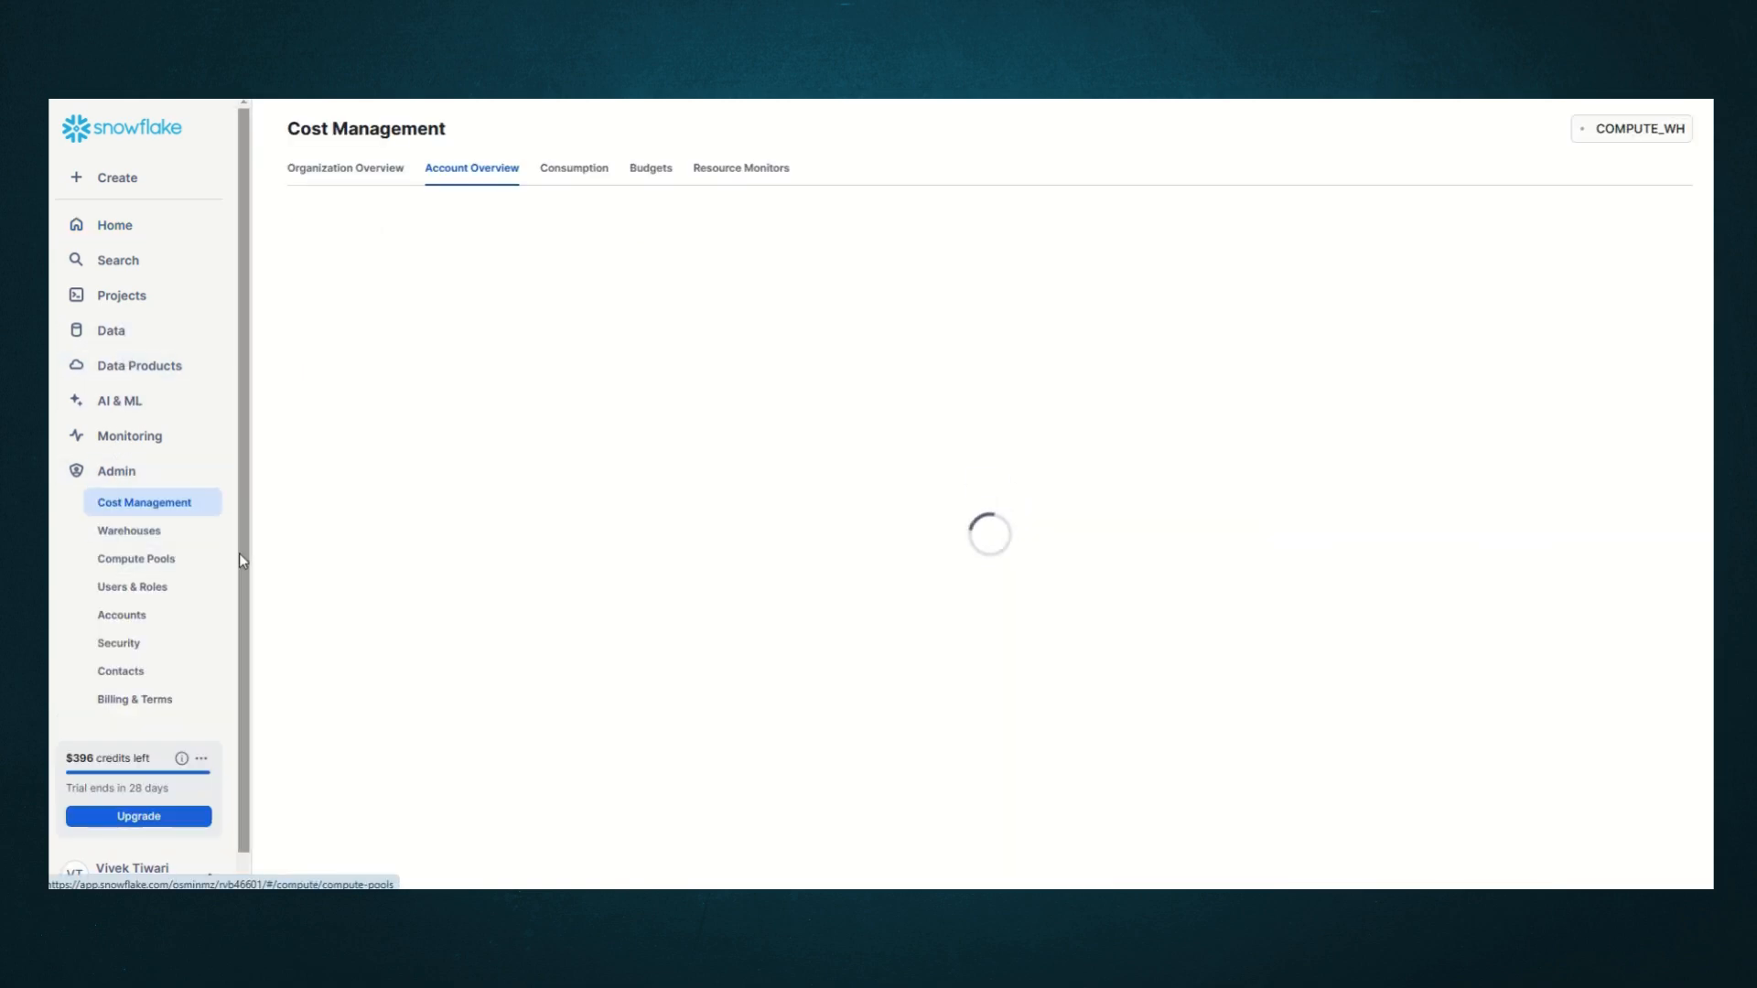
left_click(133, 533)
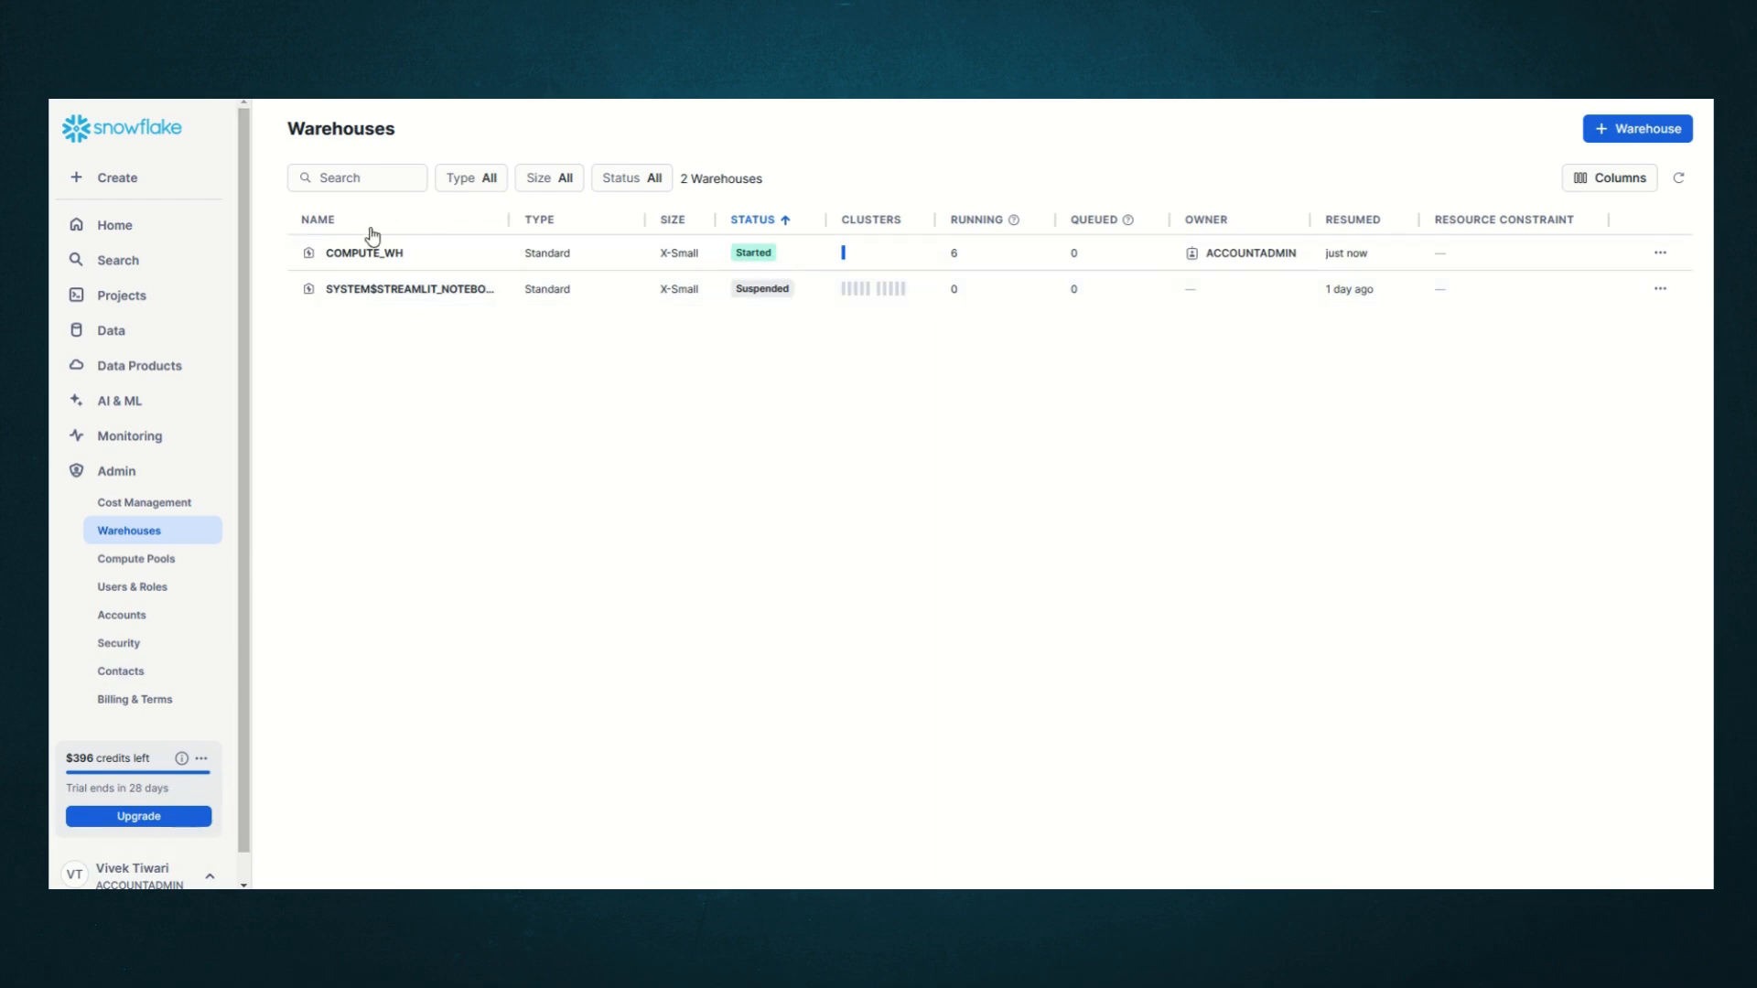
mouse_move(1213, 265)
mouse_move(1266, 263)
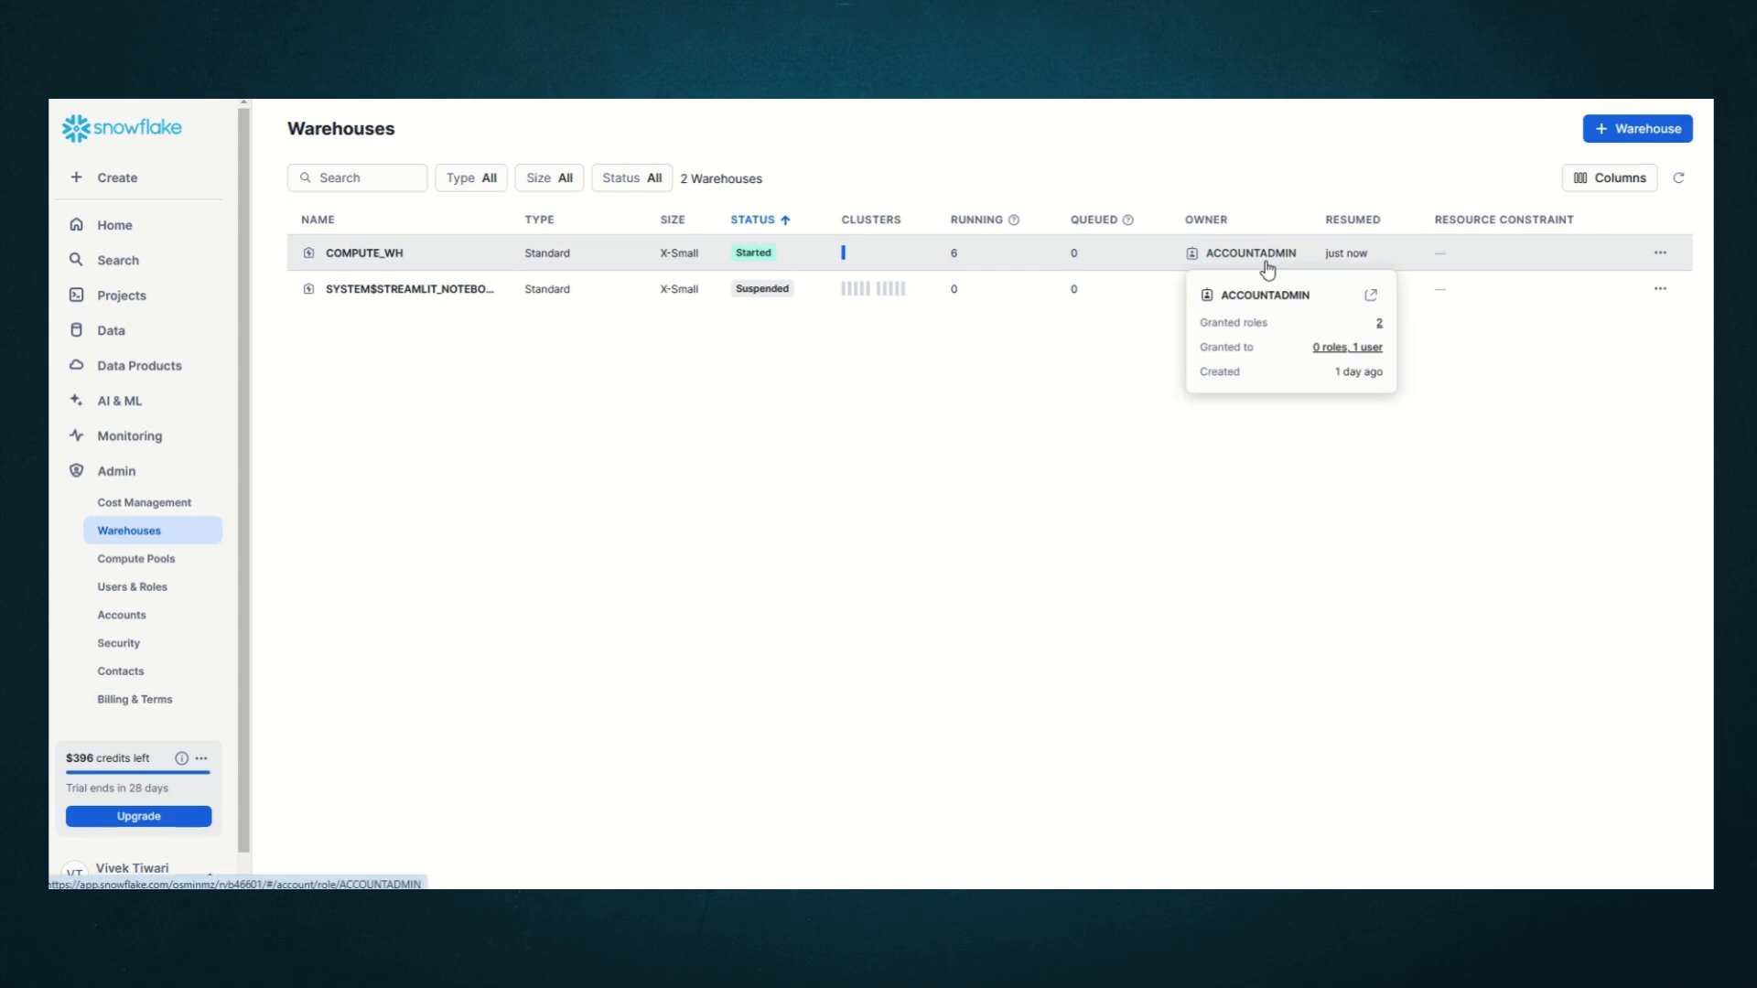
Switch the active role to PUBLIC.
left_click(147, 877)
mouse_move(189, 534)
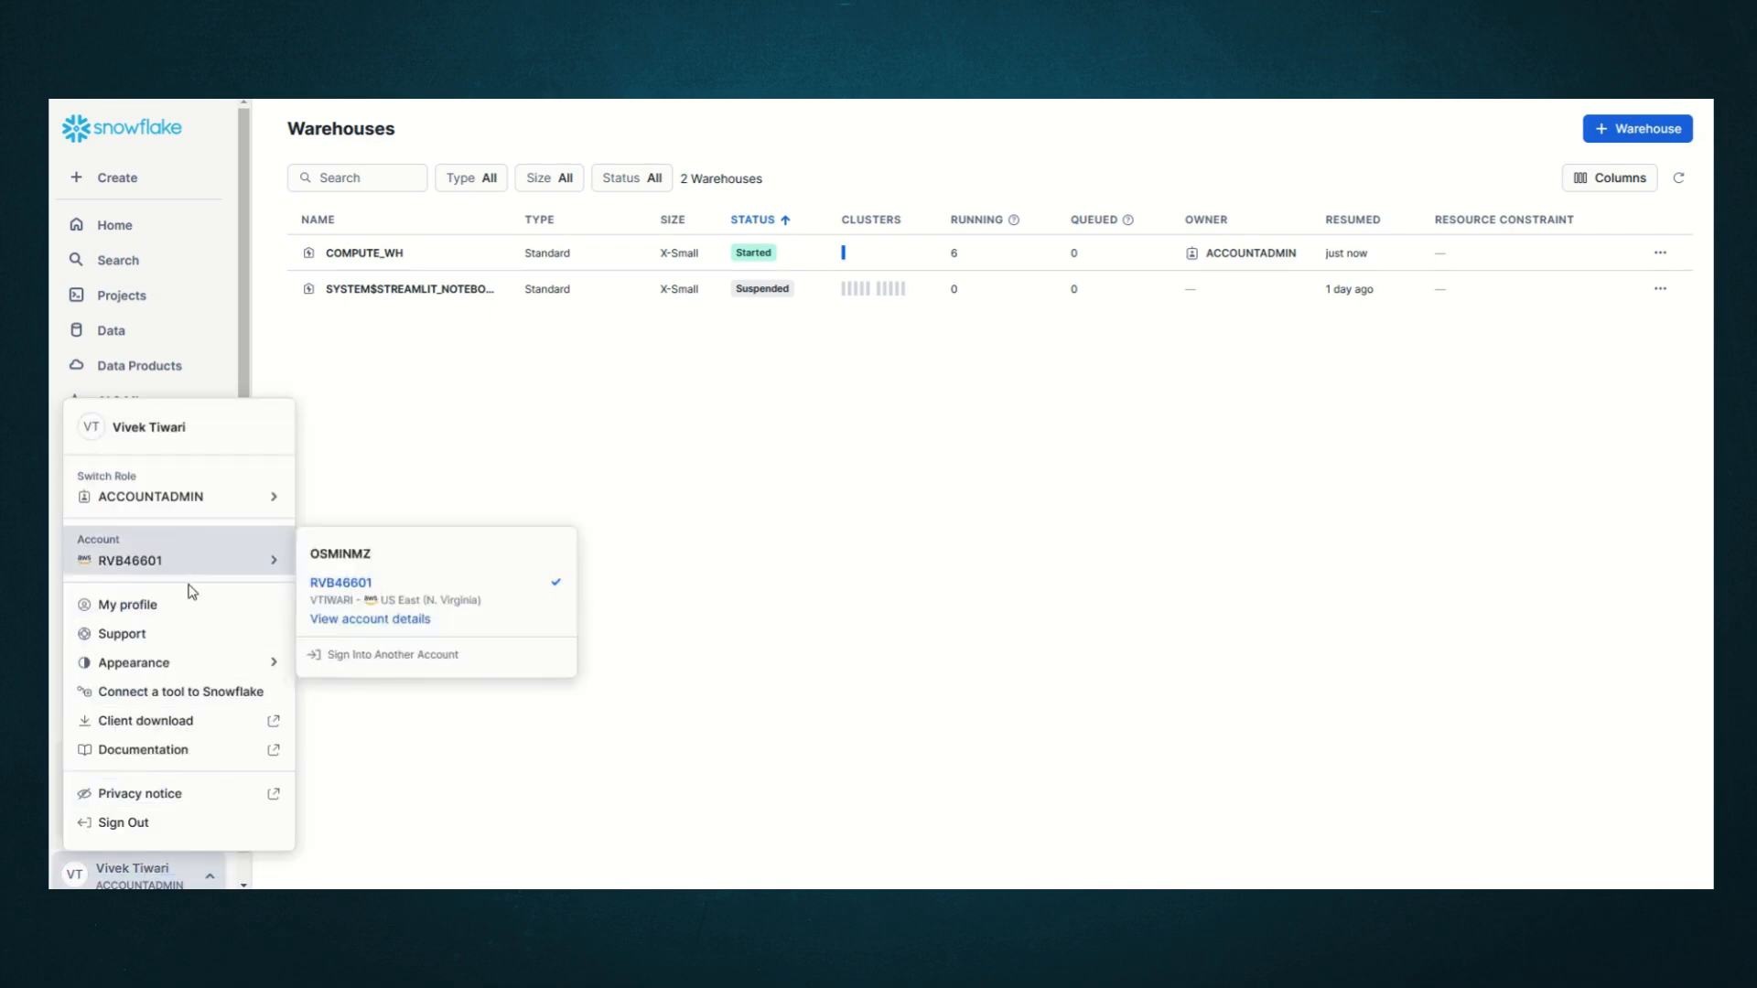
mouse_move(227, 495)
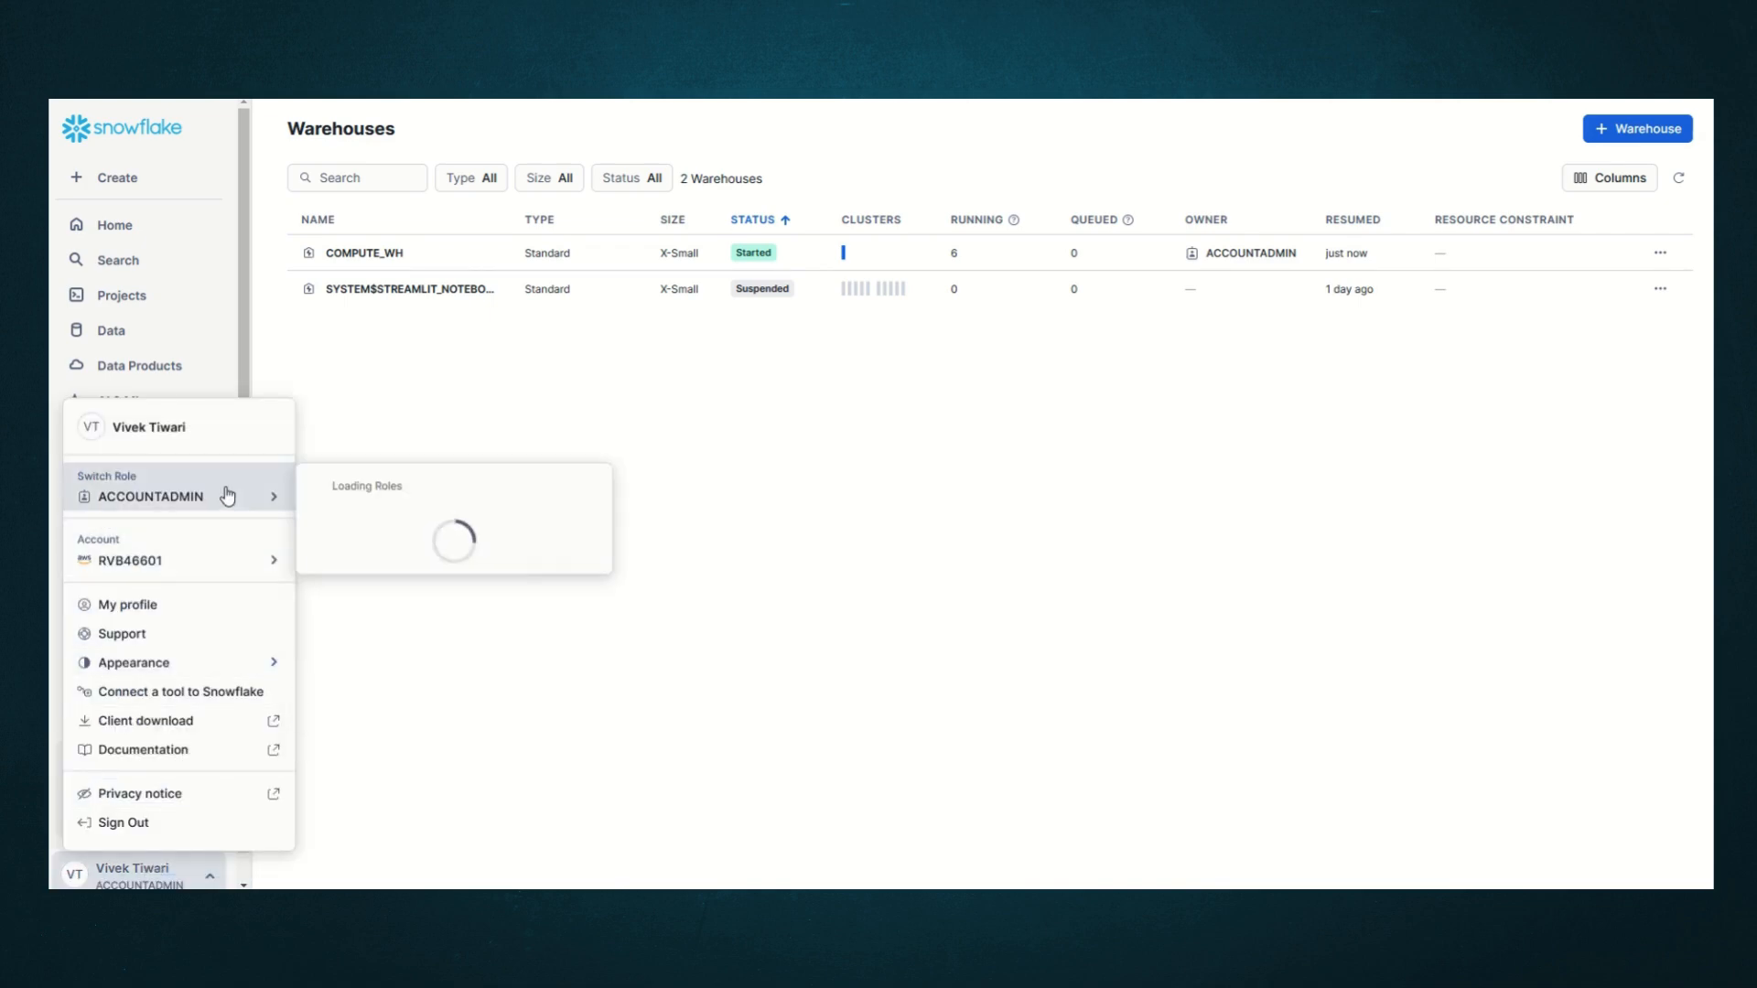
left_click(384, 604)
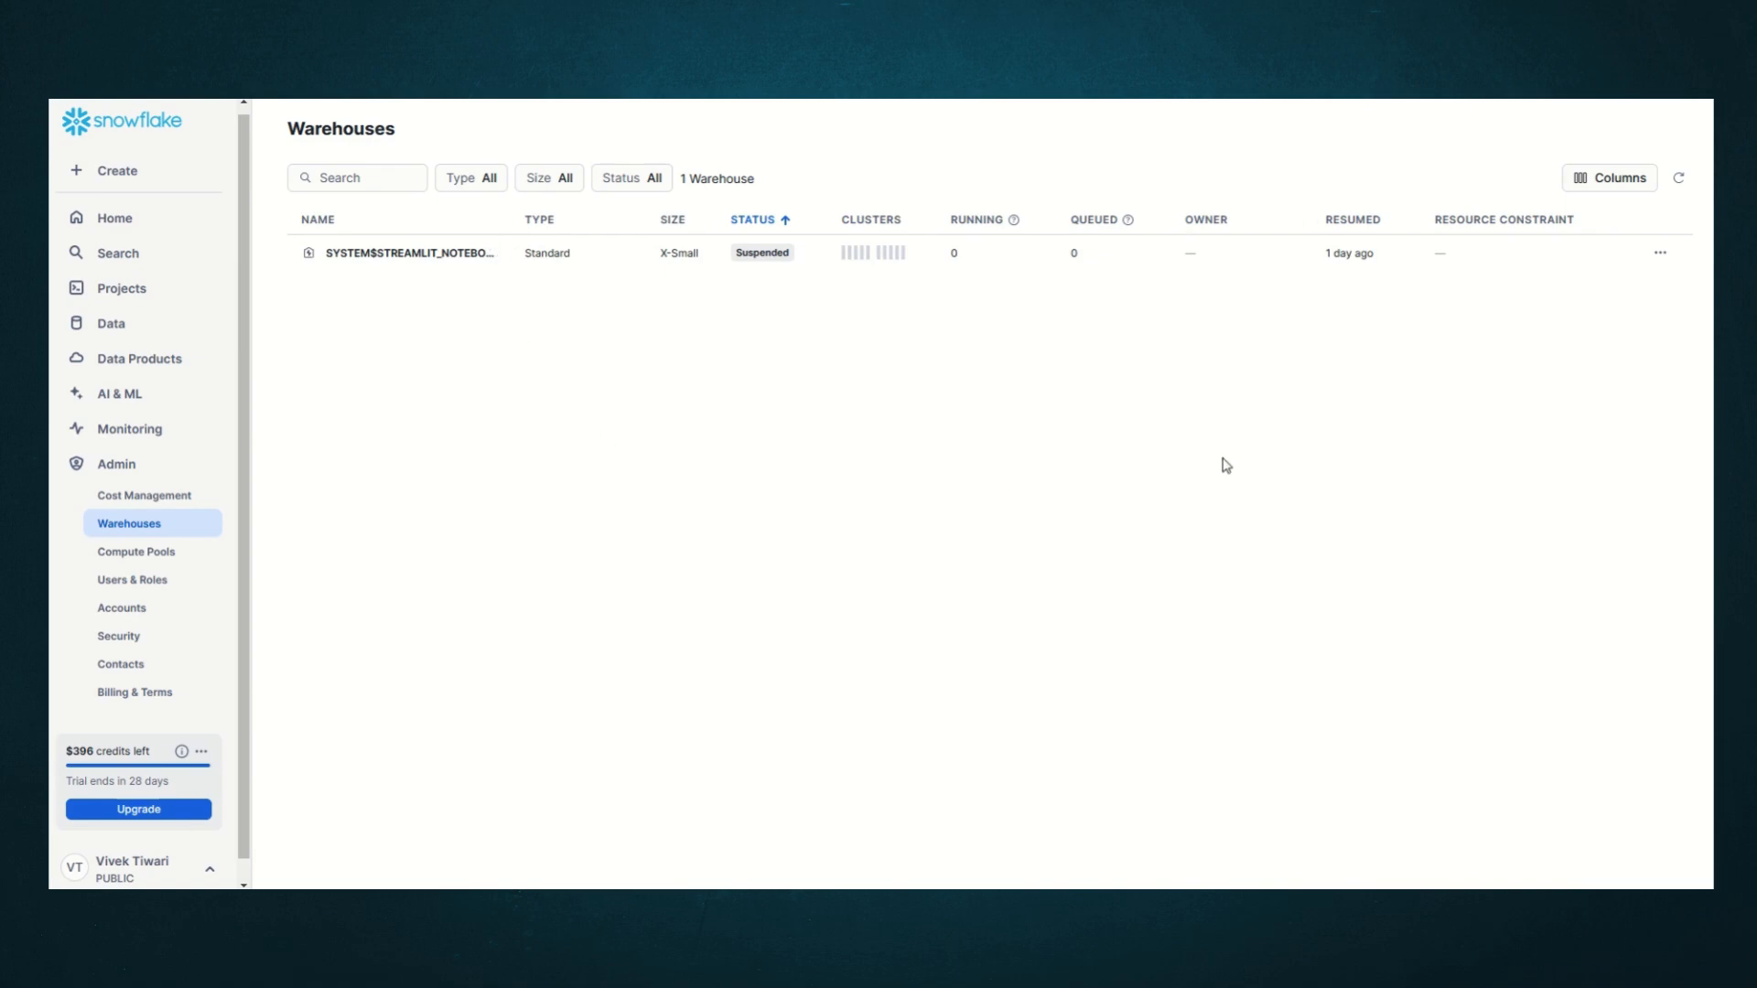
Switch the active role to SYSADMIN.
left_click(162, 868)
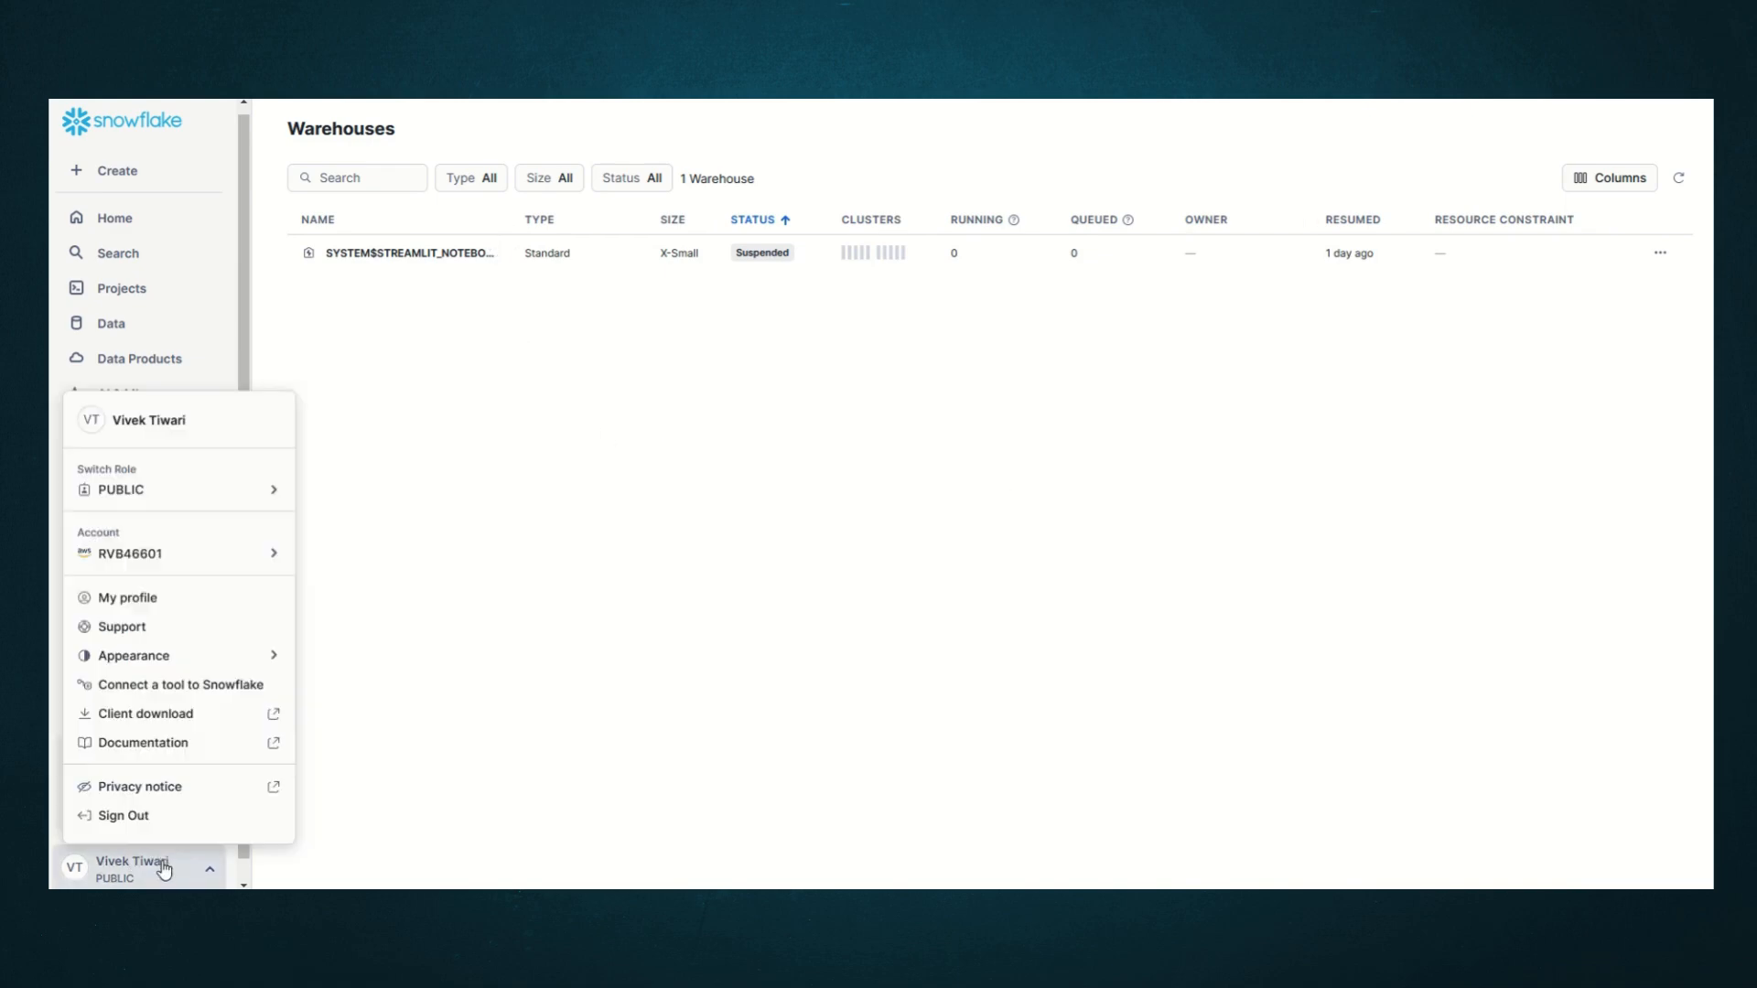
mouse_move(223, 506)
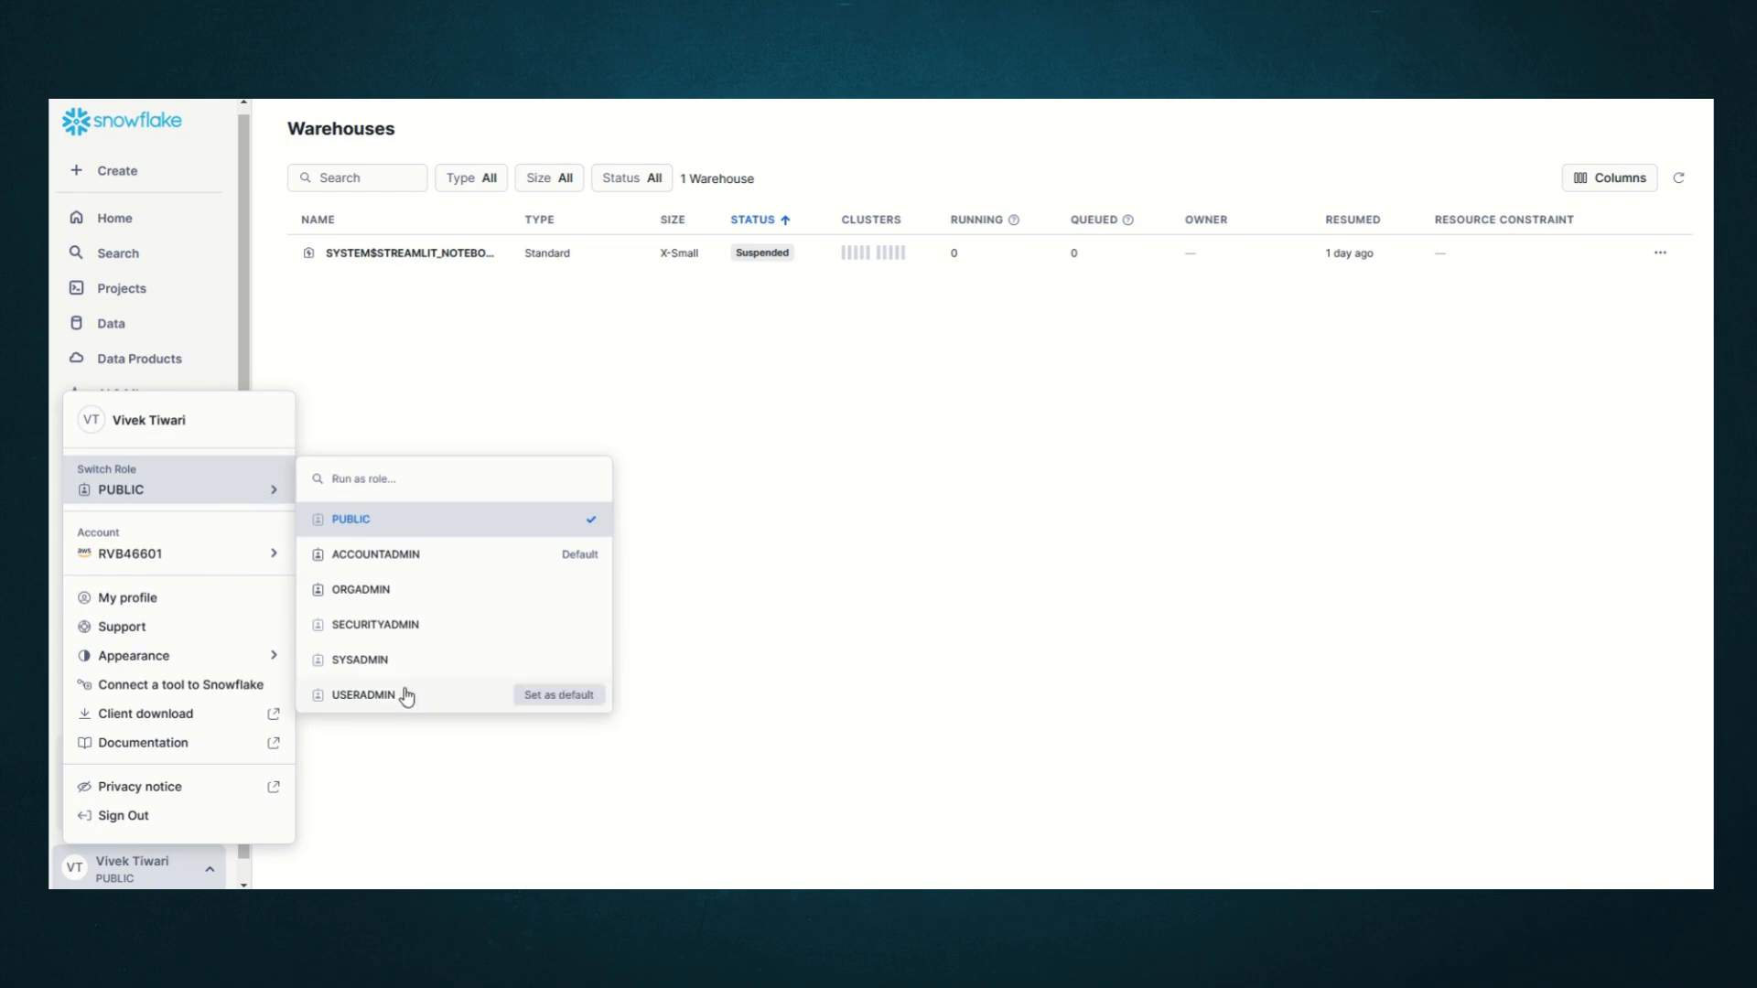
left_click(361, 660)
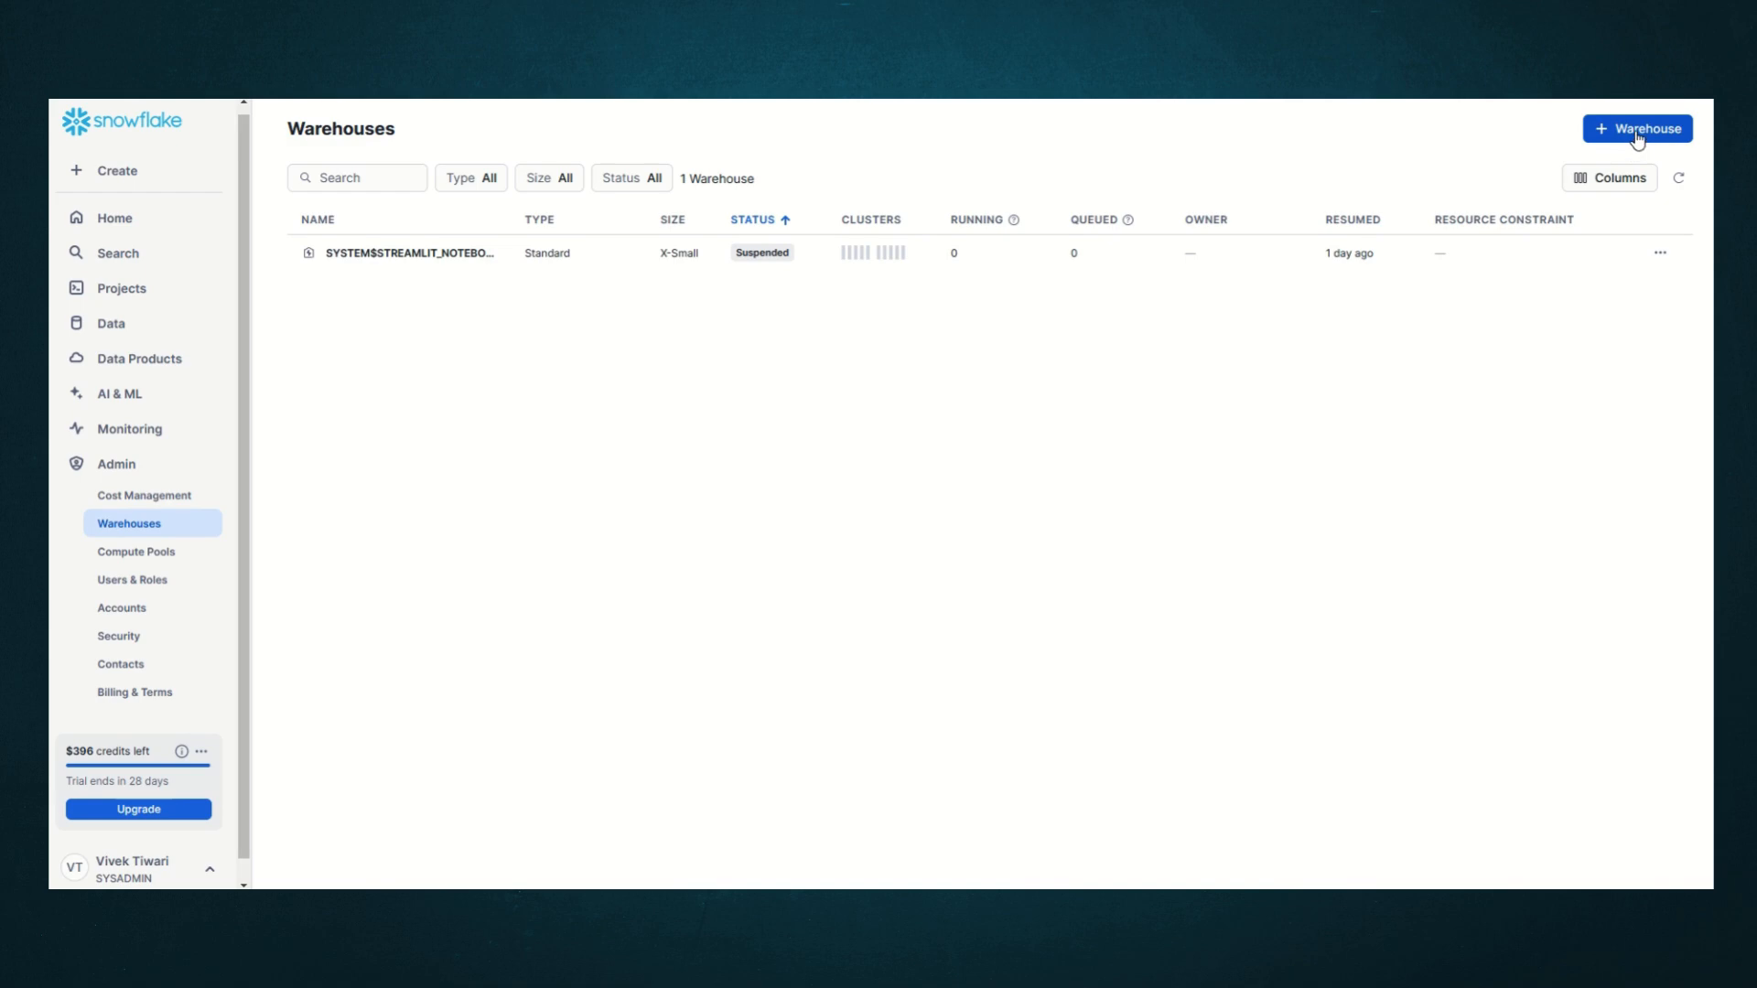
Switch the active role back to ACCOUNTADMIN.
left_click(168, 874)
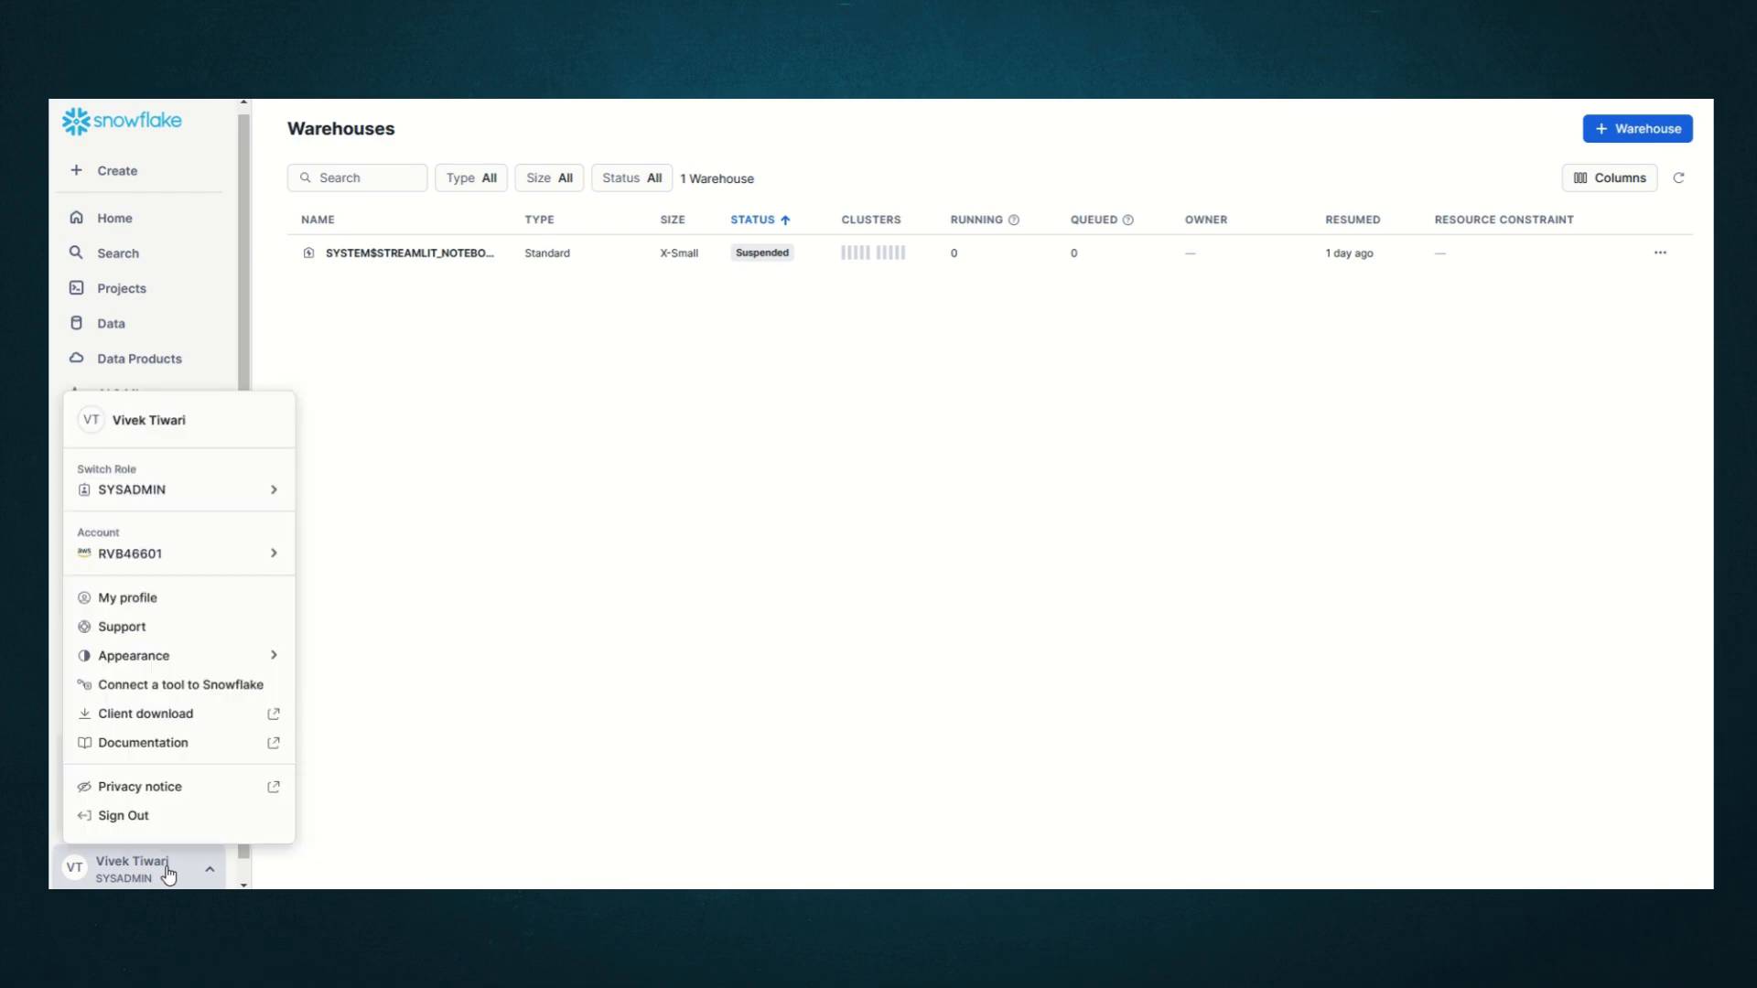
mouse_move(237, 499)
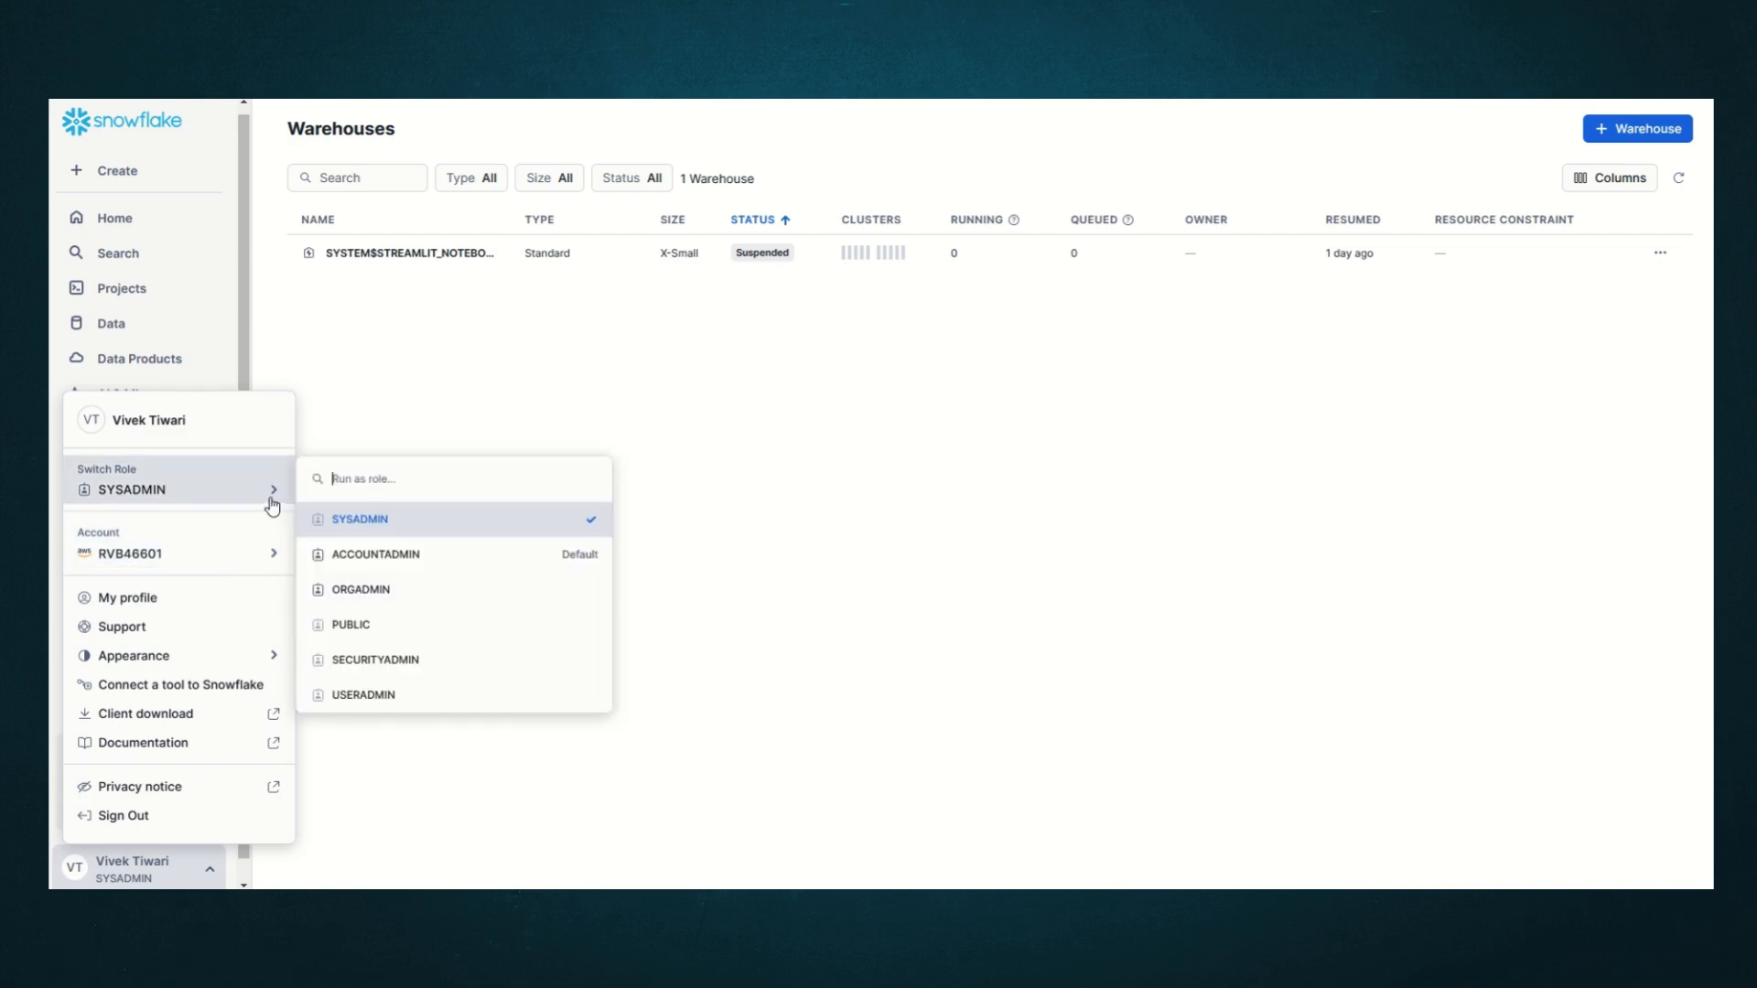
left_click(367, 562)
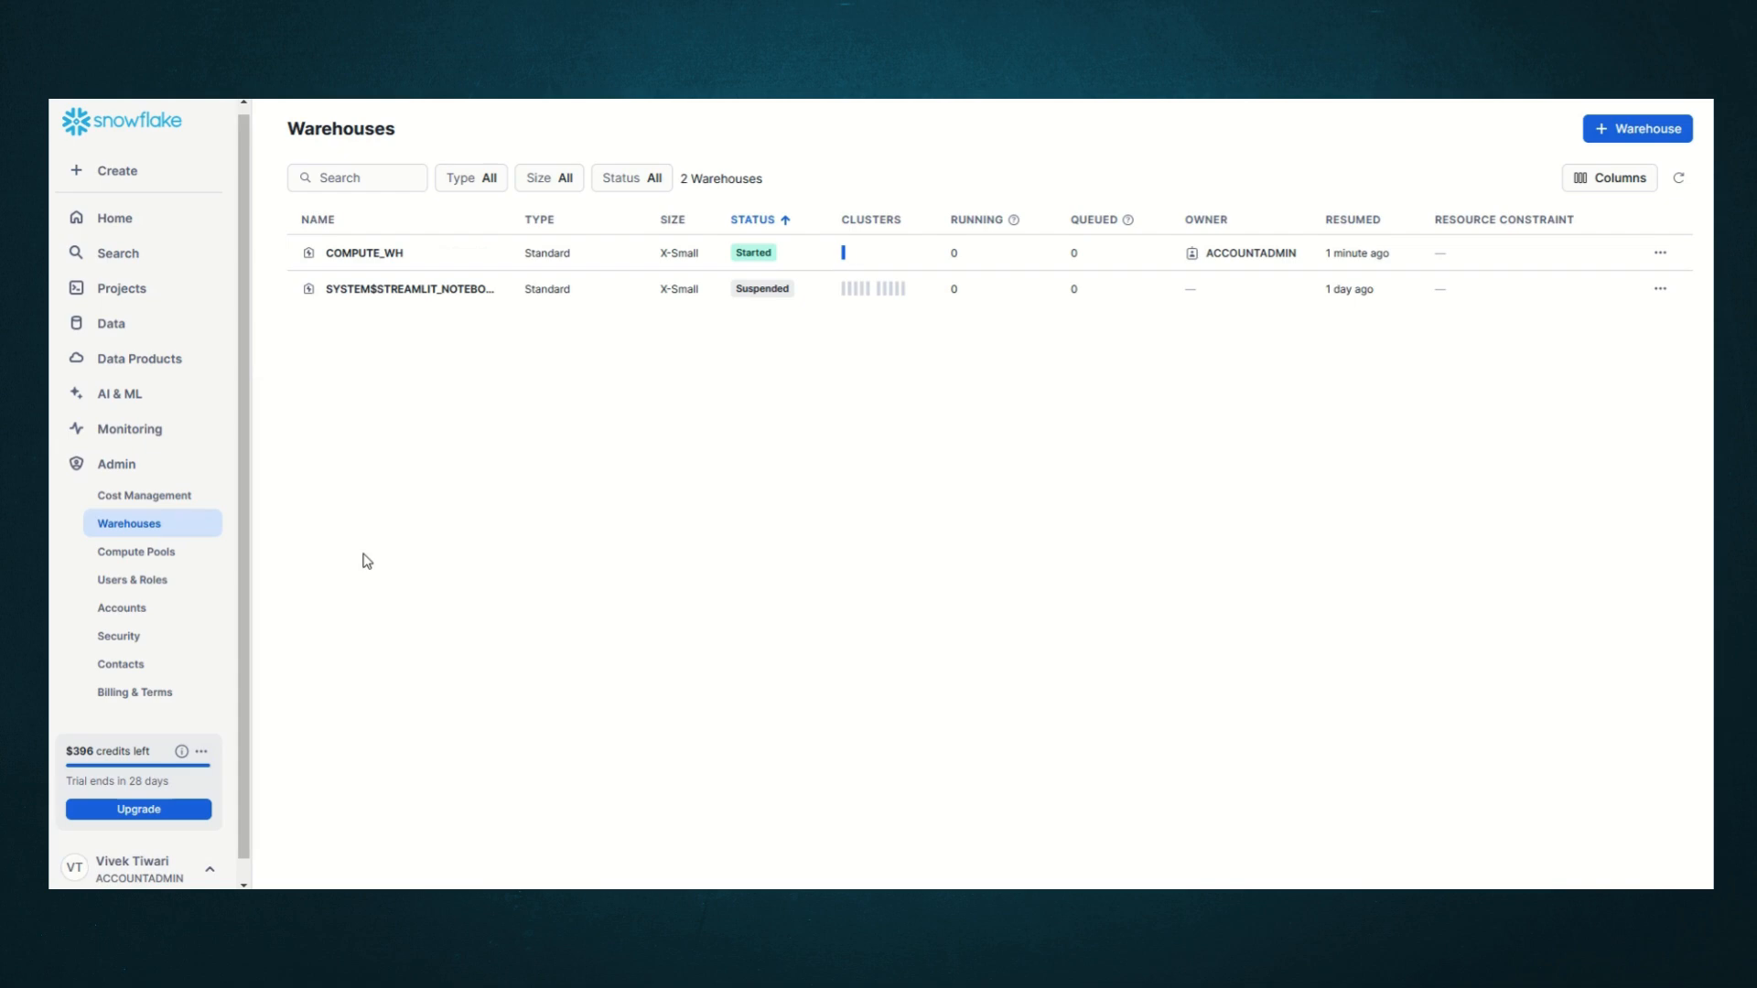
Start a new warehouse named First_Warehouse and choose the Standard type.
left_click(1630, 133)
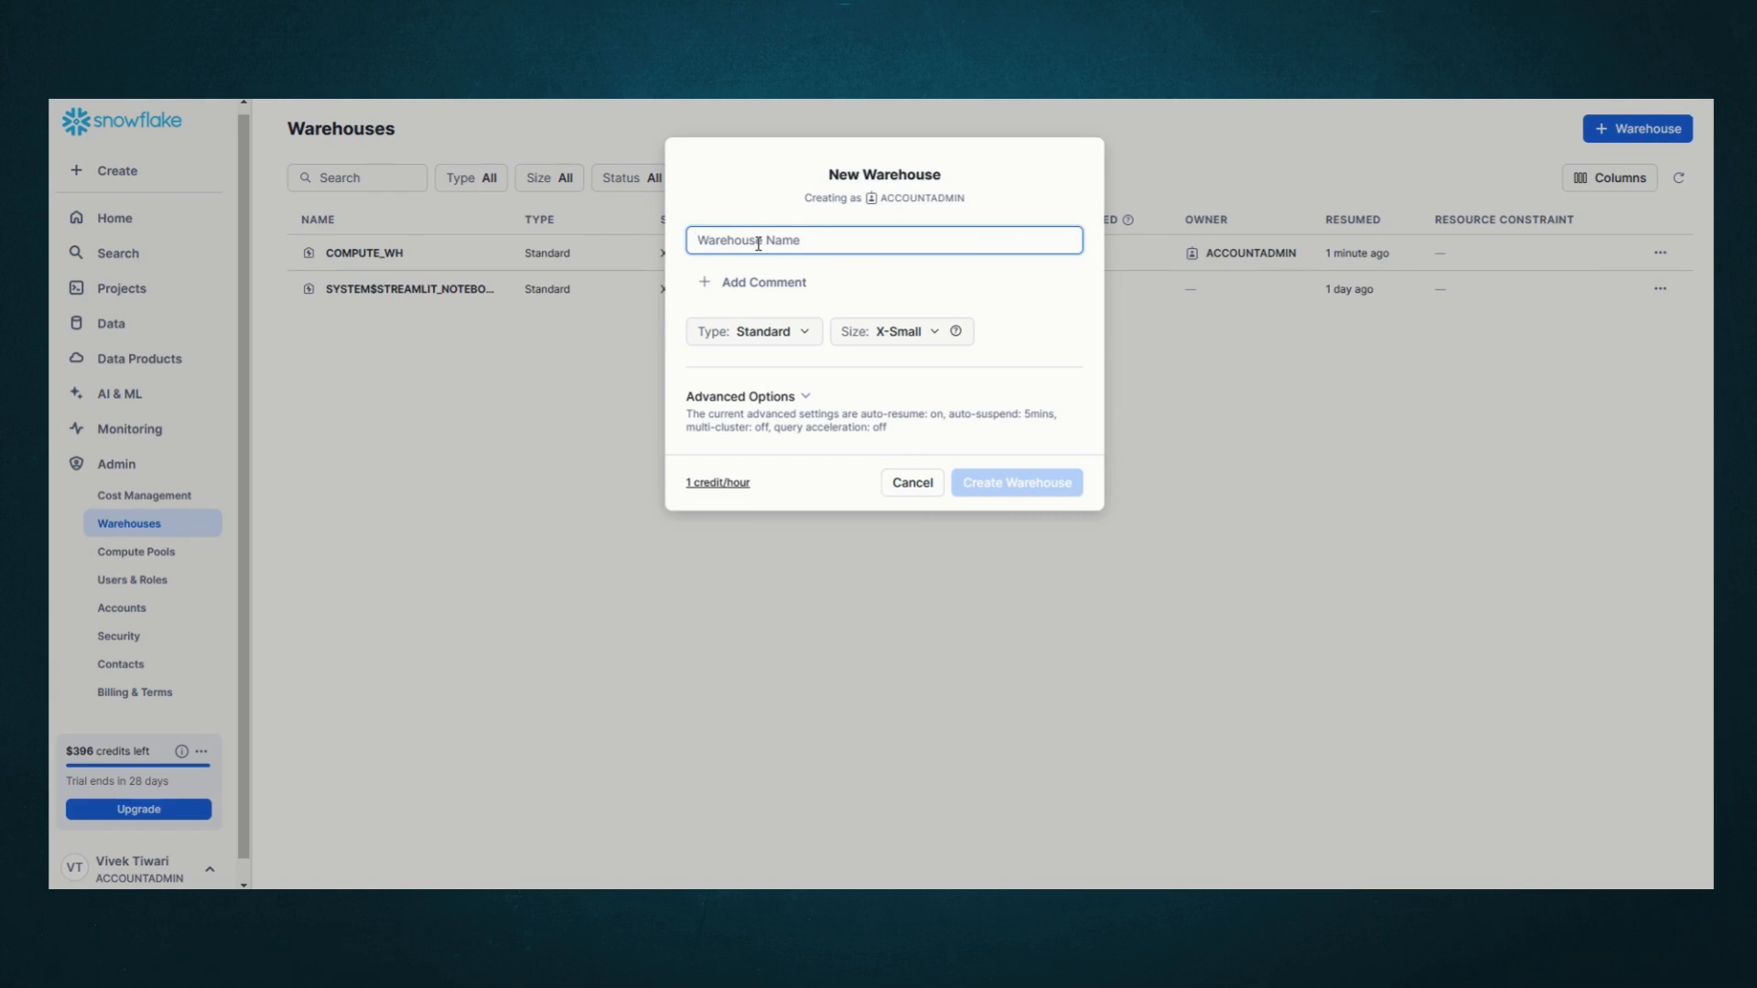
type("First_Warehouses")
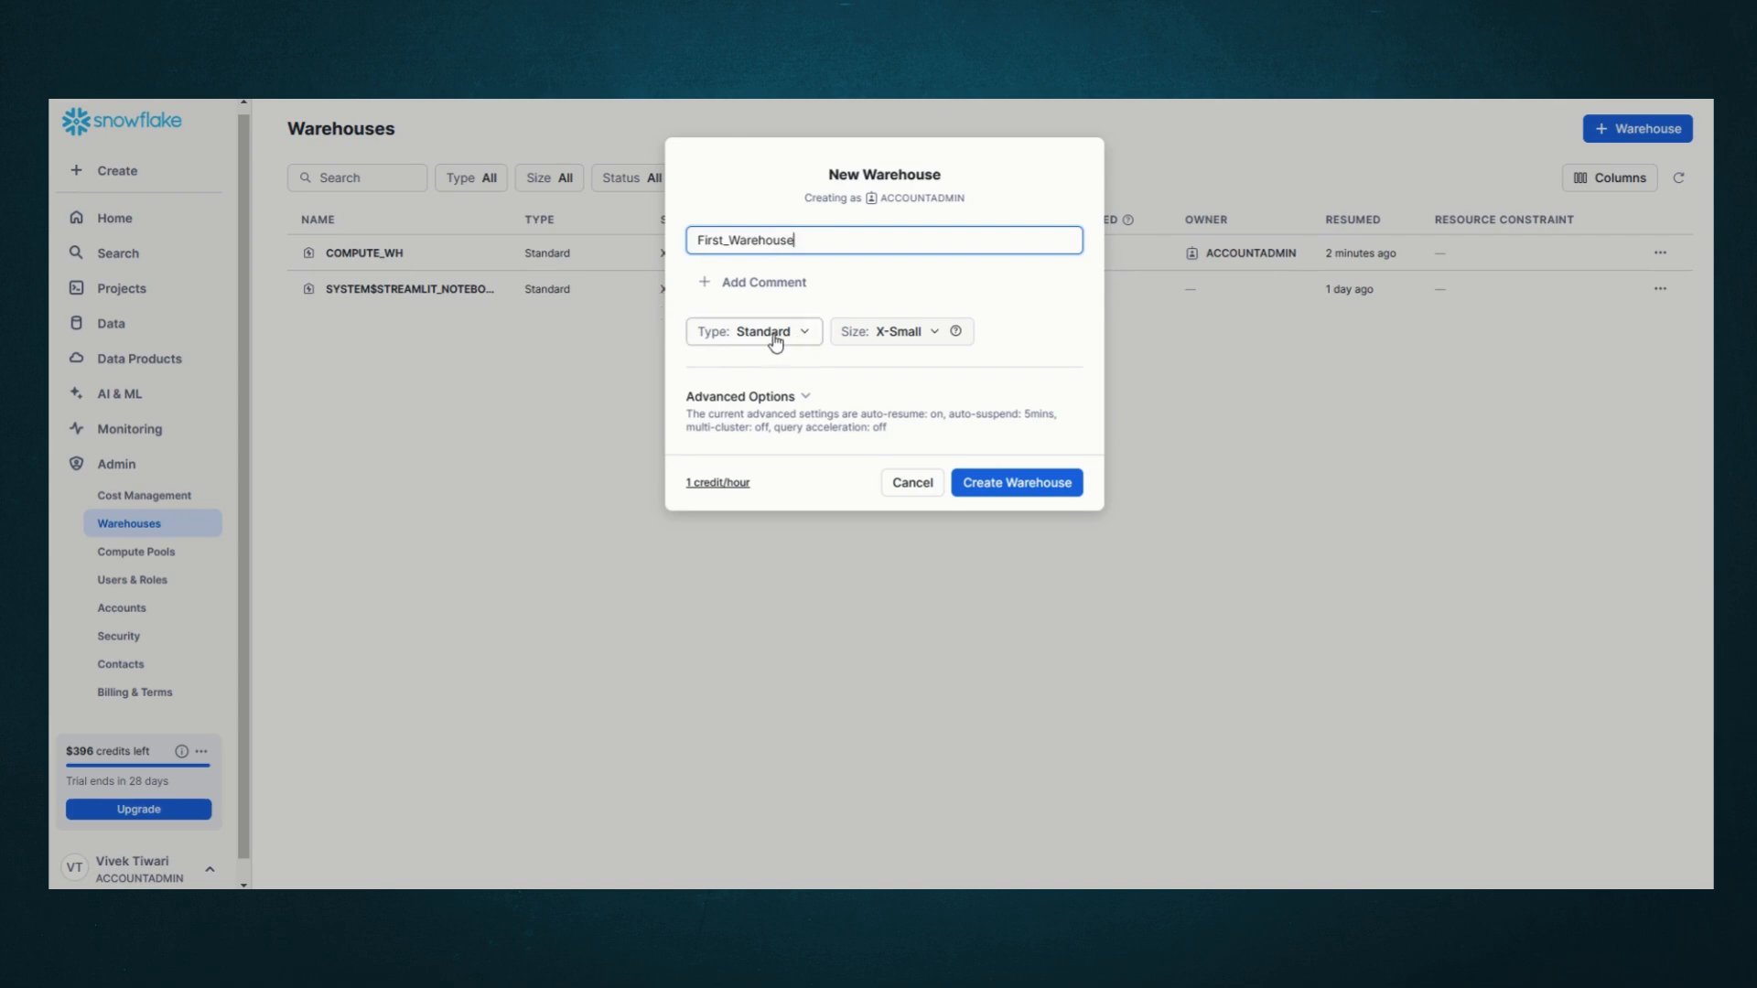
left_click(805, 335)
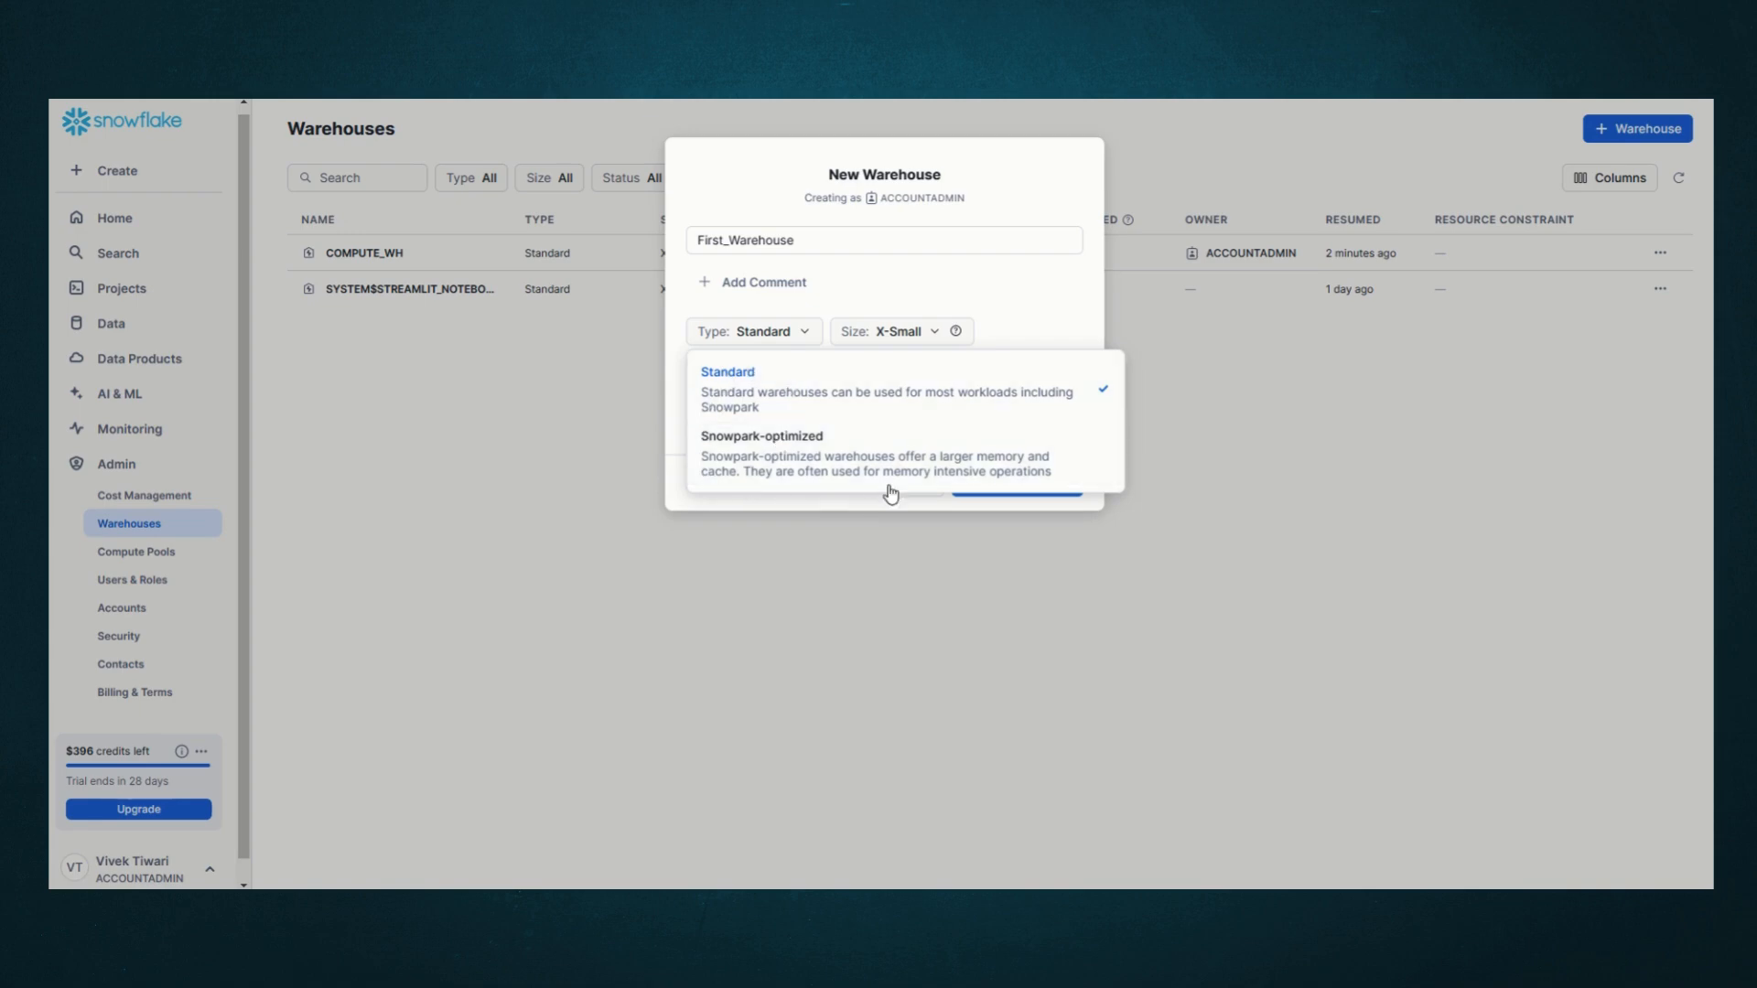
left_click(762, 401)
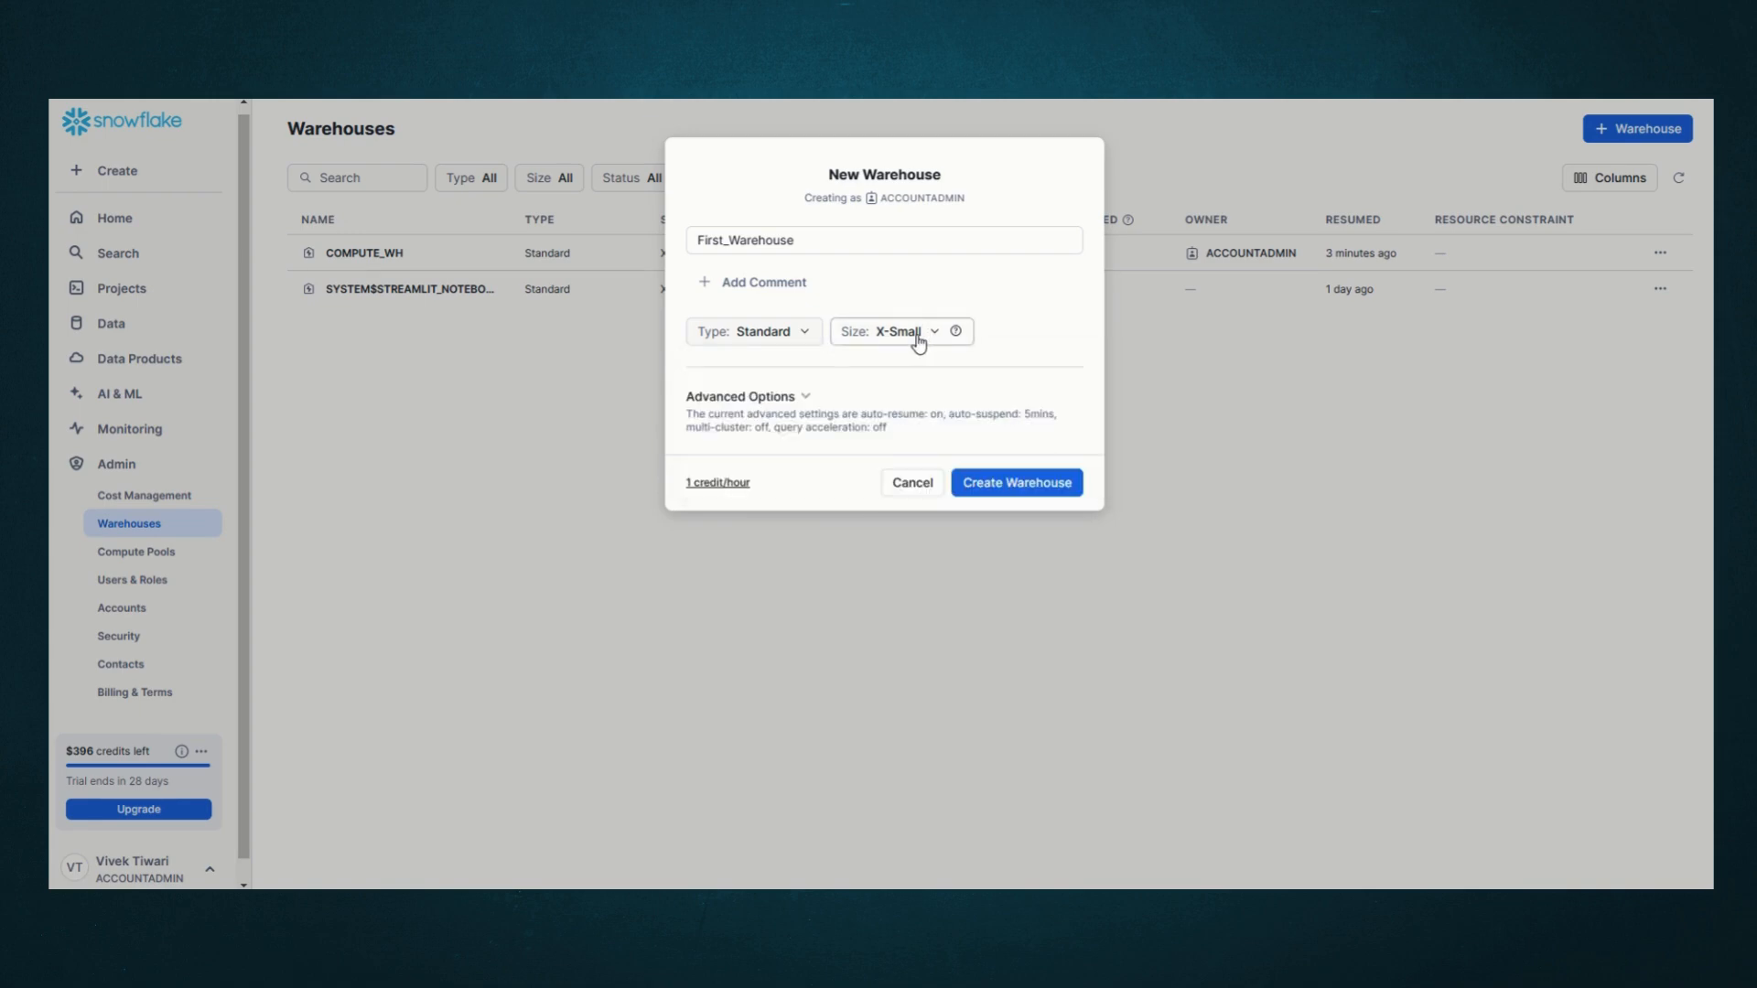
Review the warehouse size options and compare AWS credit prices for EU Dublin and US East (Northern Virginia) on Snowflake's pricing page.
left_click(936, 342)
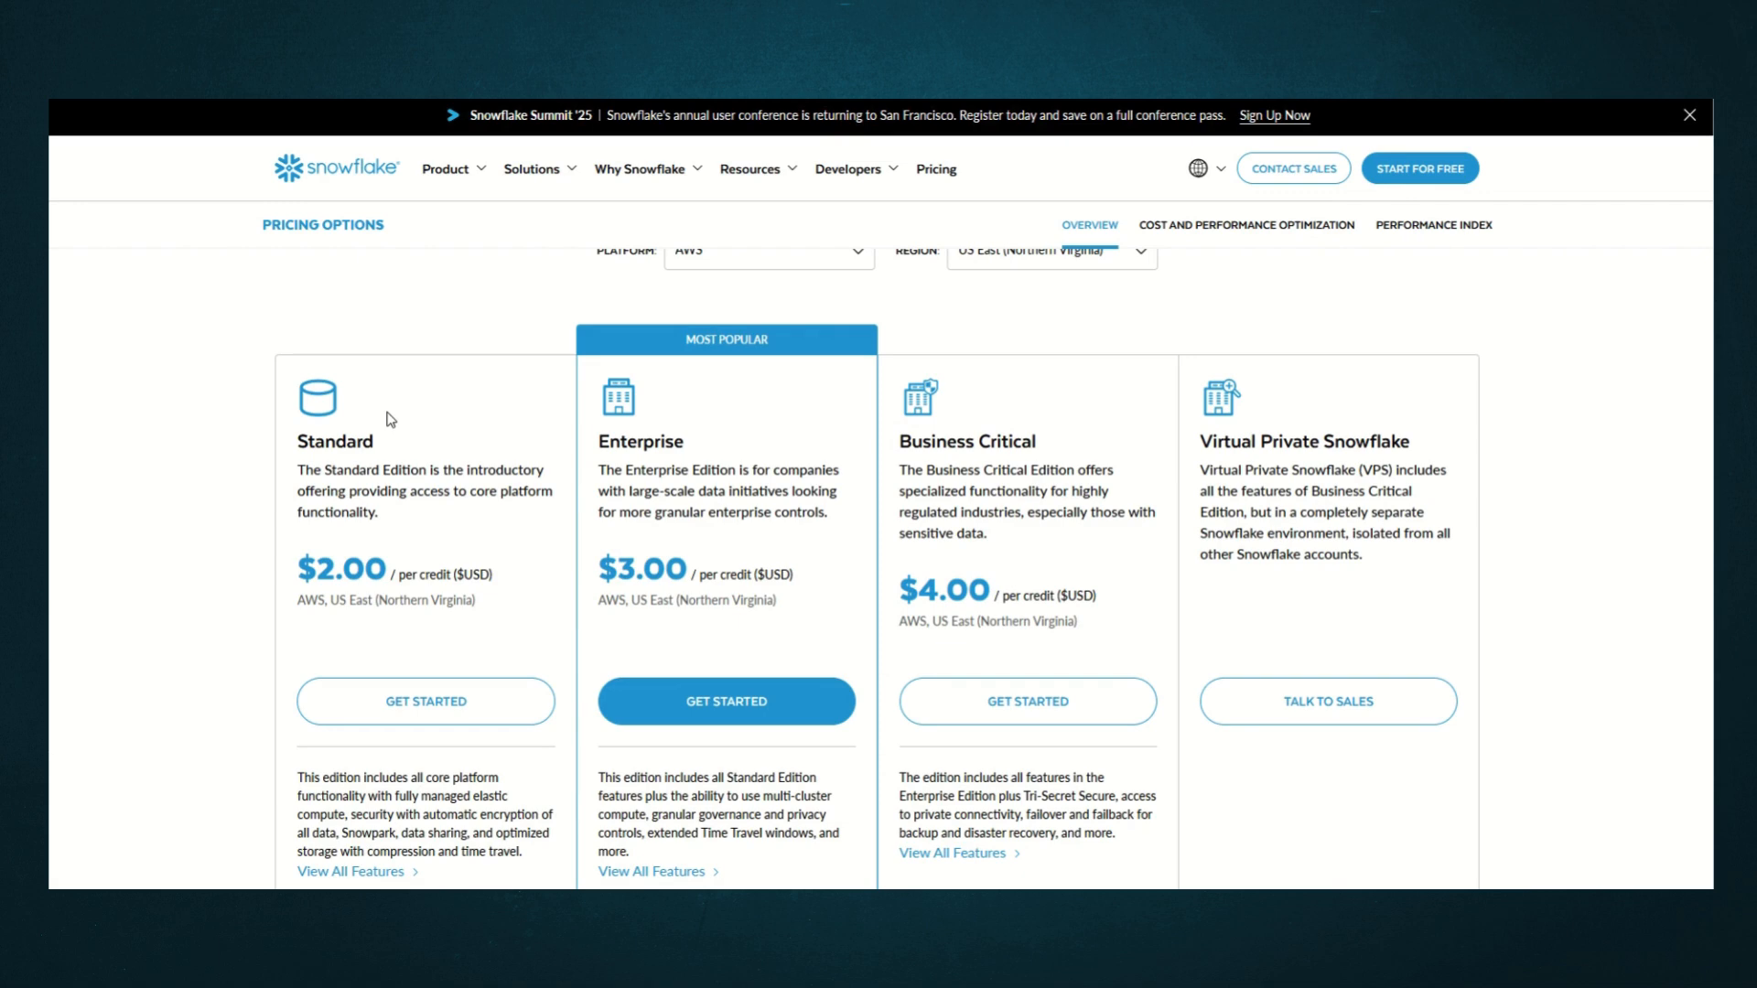
scroll(375, 435, "up", 1)
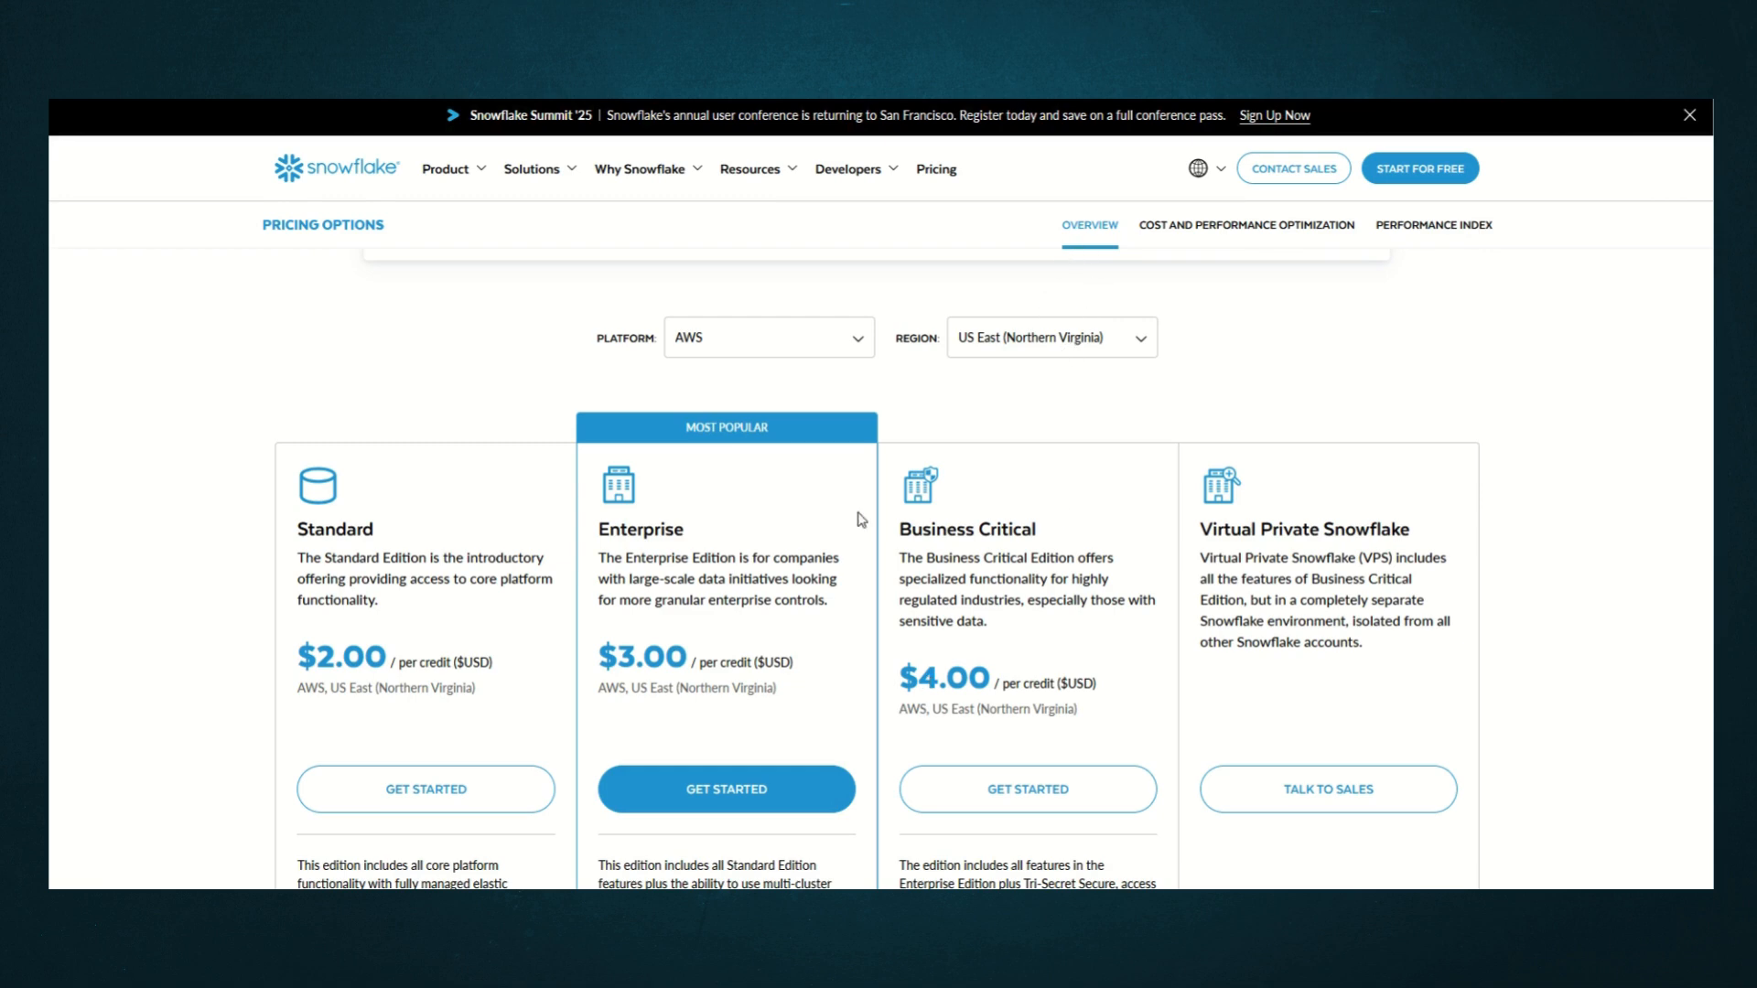
left_click(1099, 340)
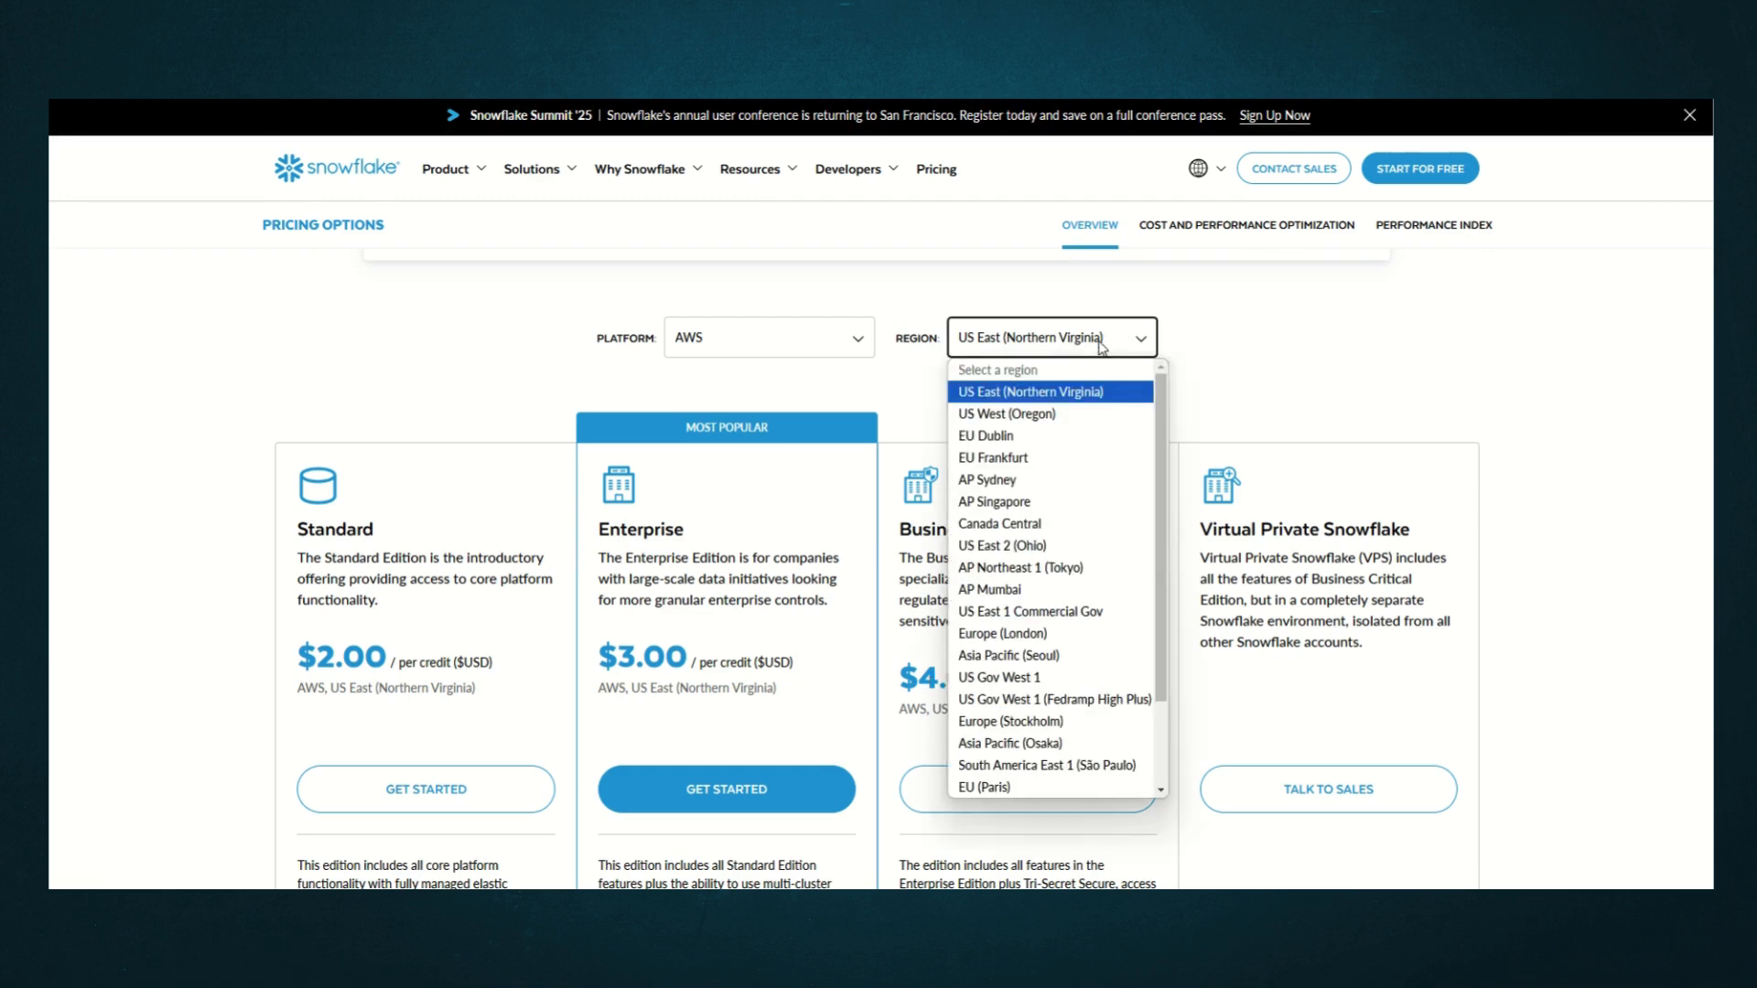
left_click(1005, 436)
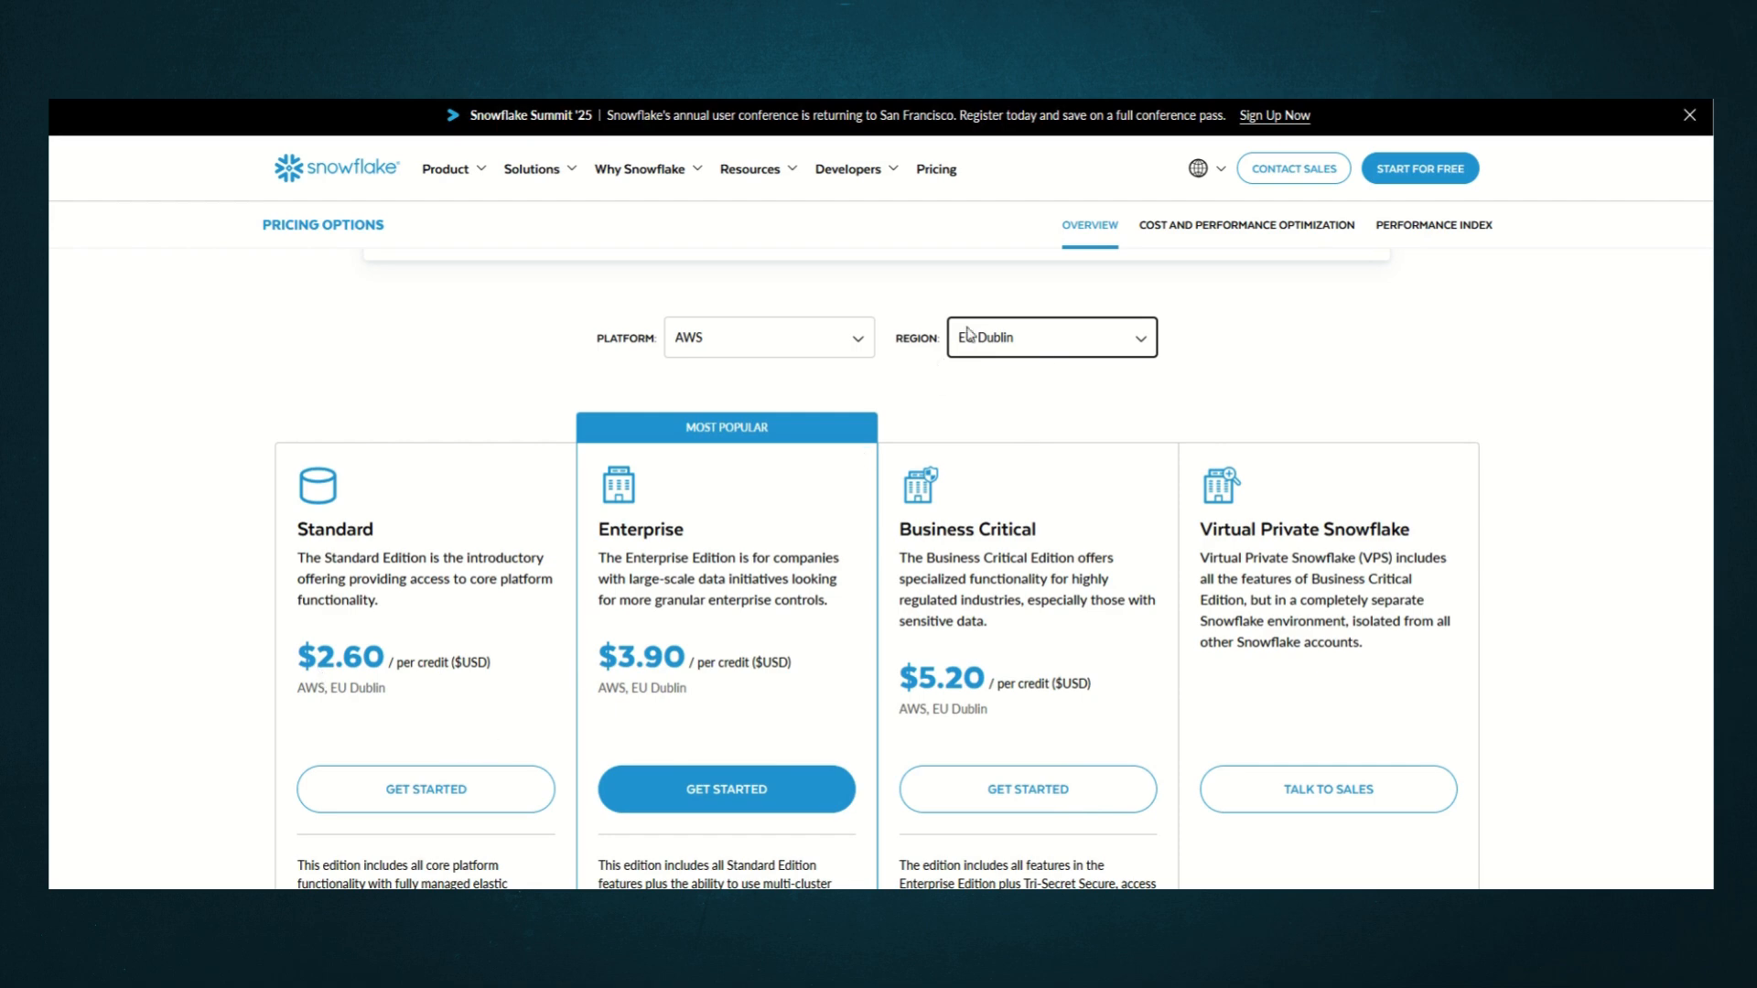
left_click(1007, 342)
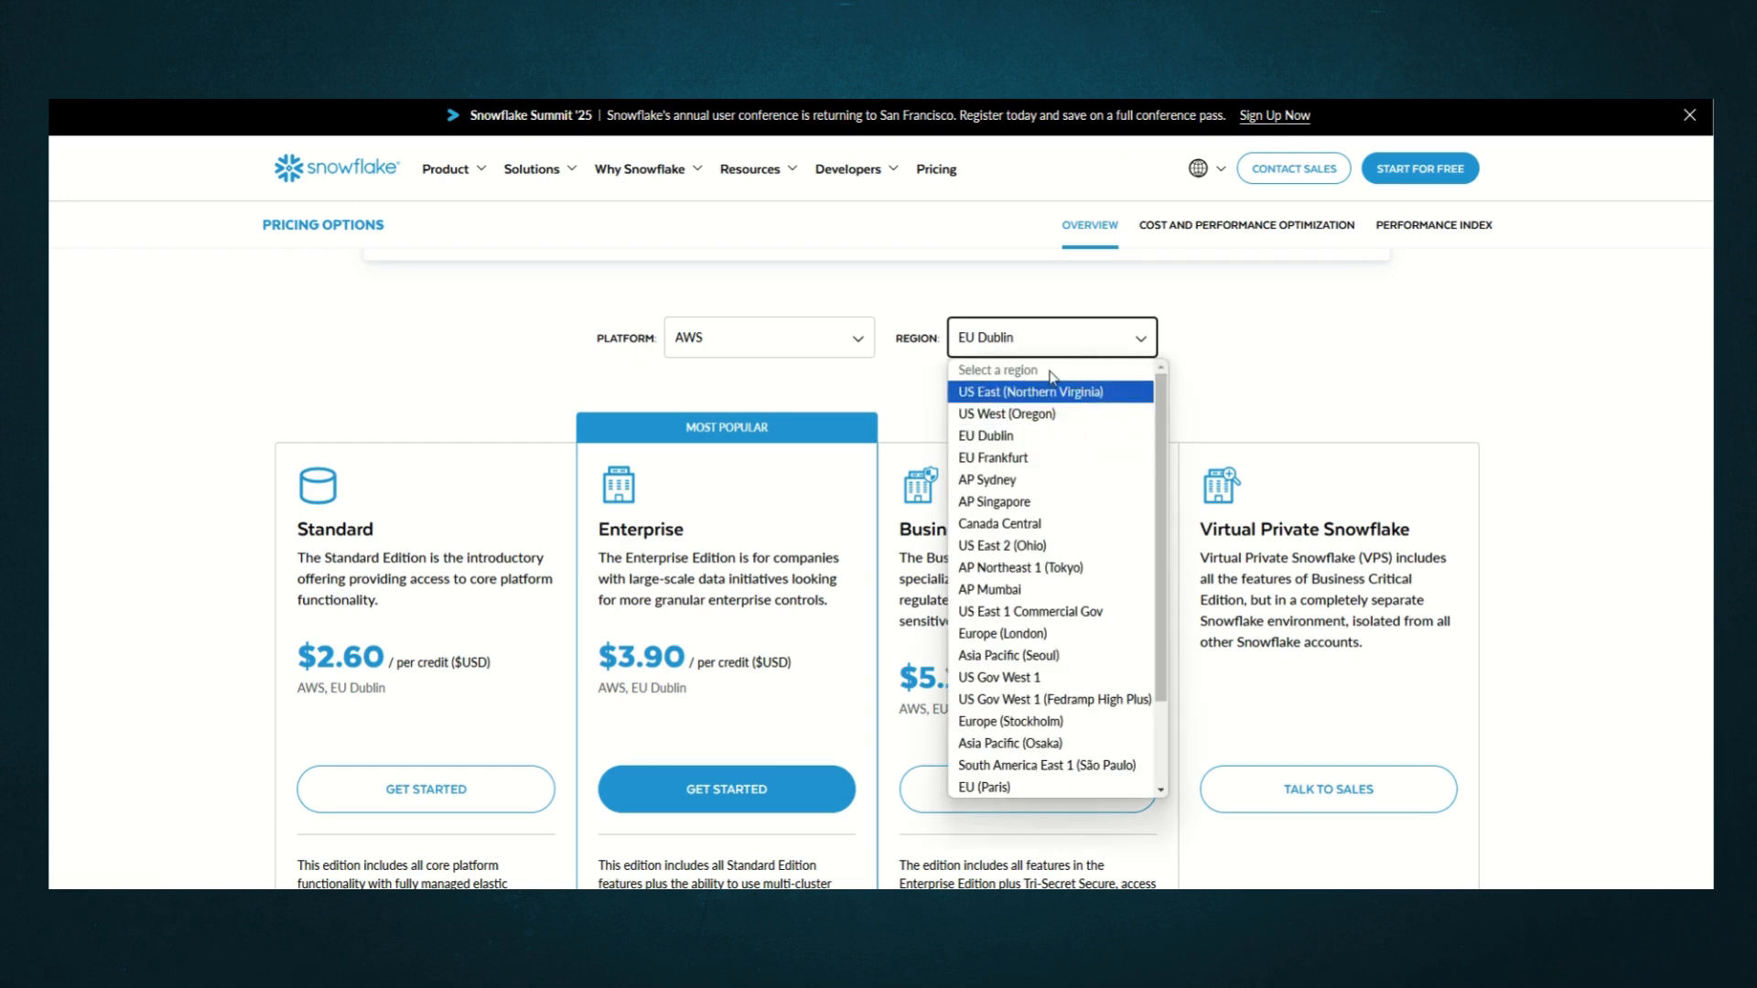
left_click(983, 394)
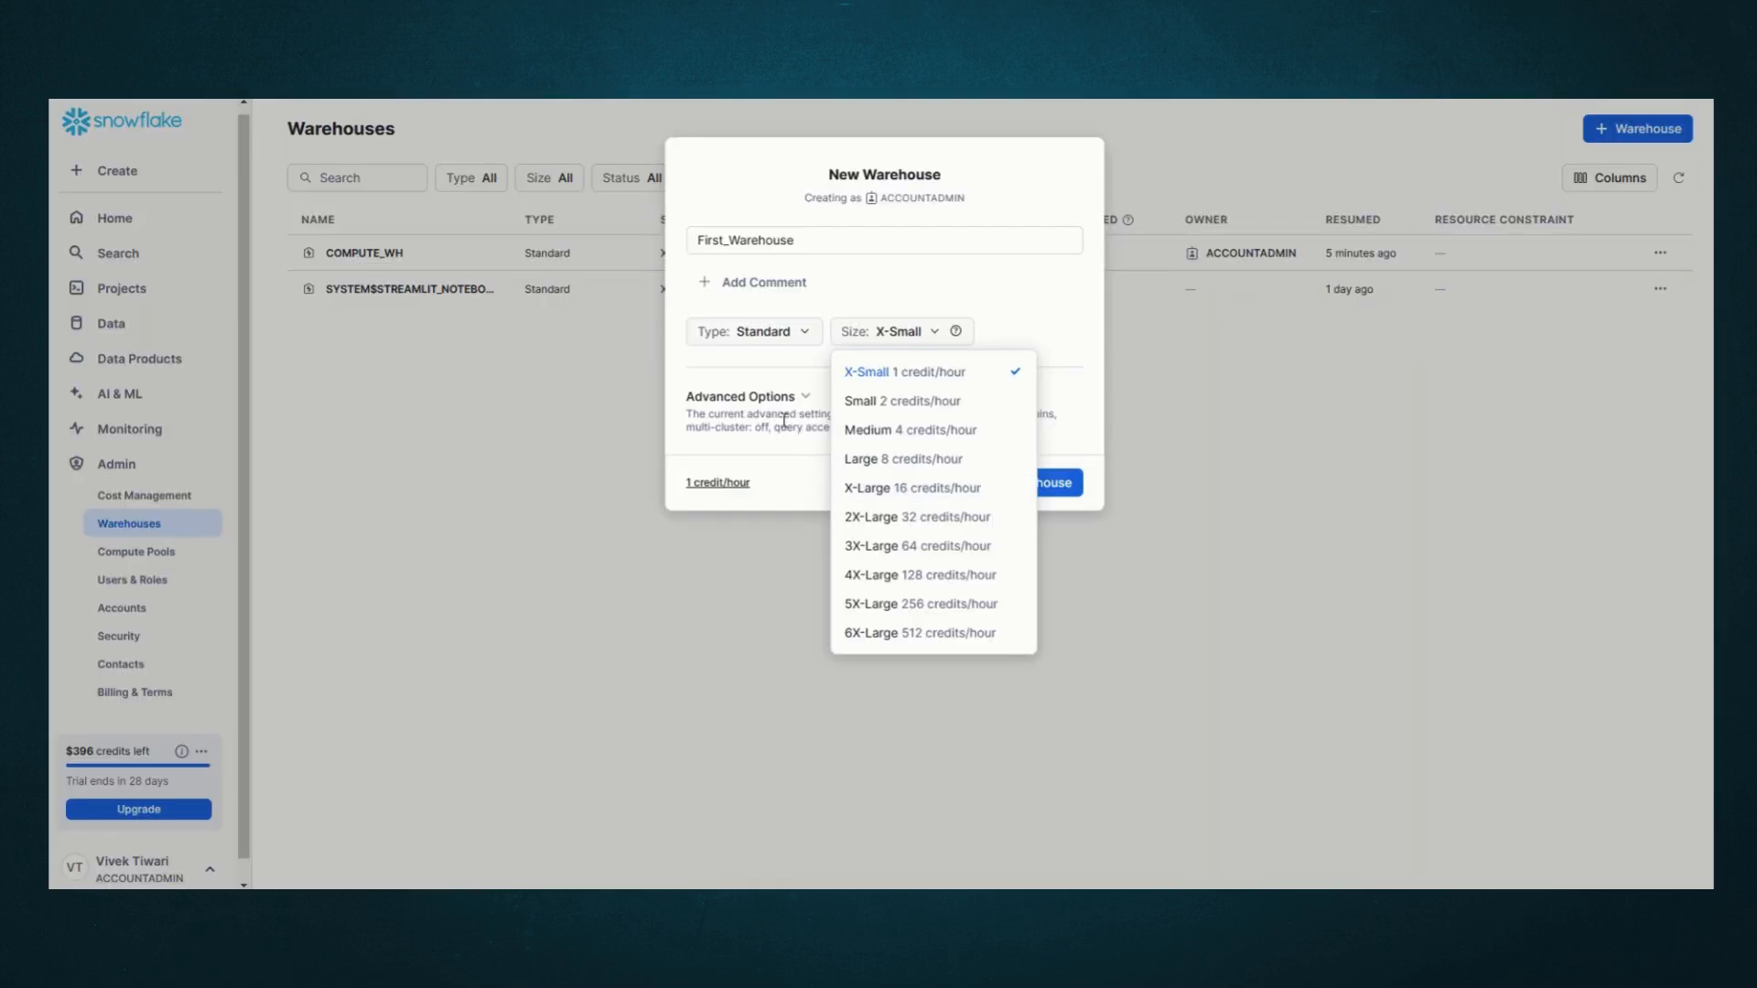
left_click(1004, 287)
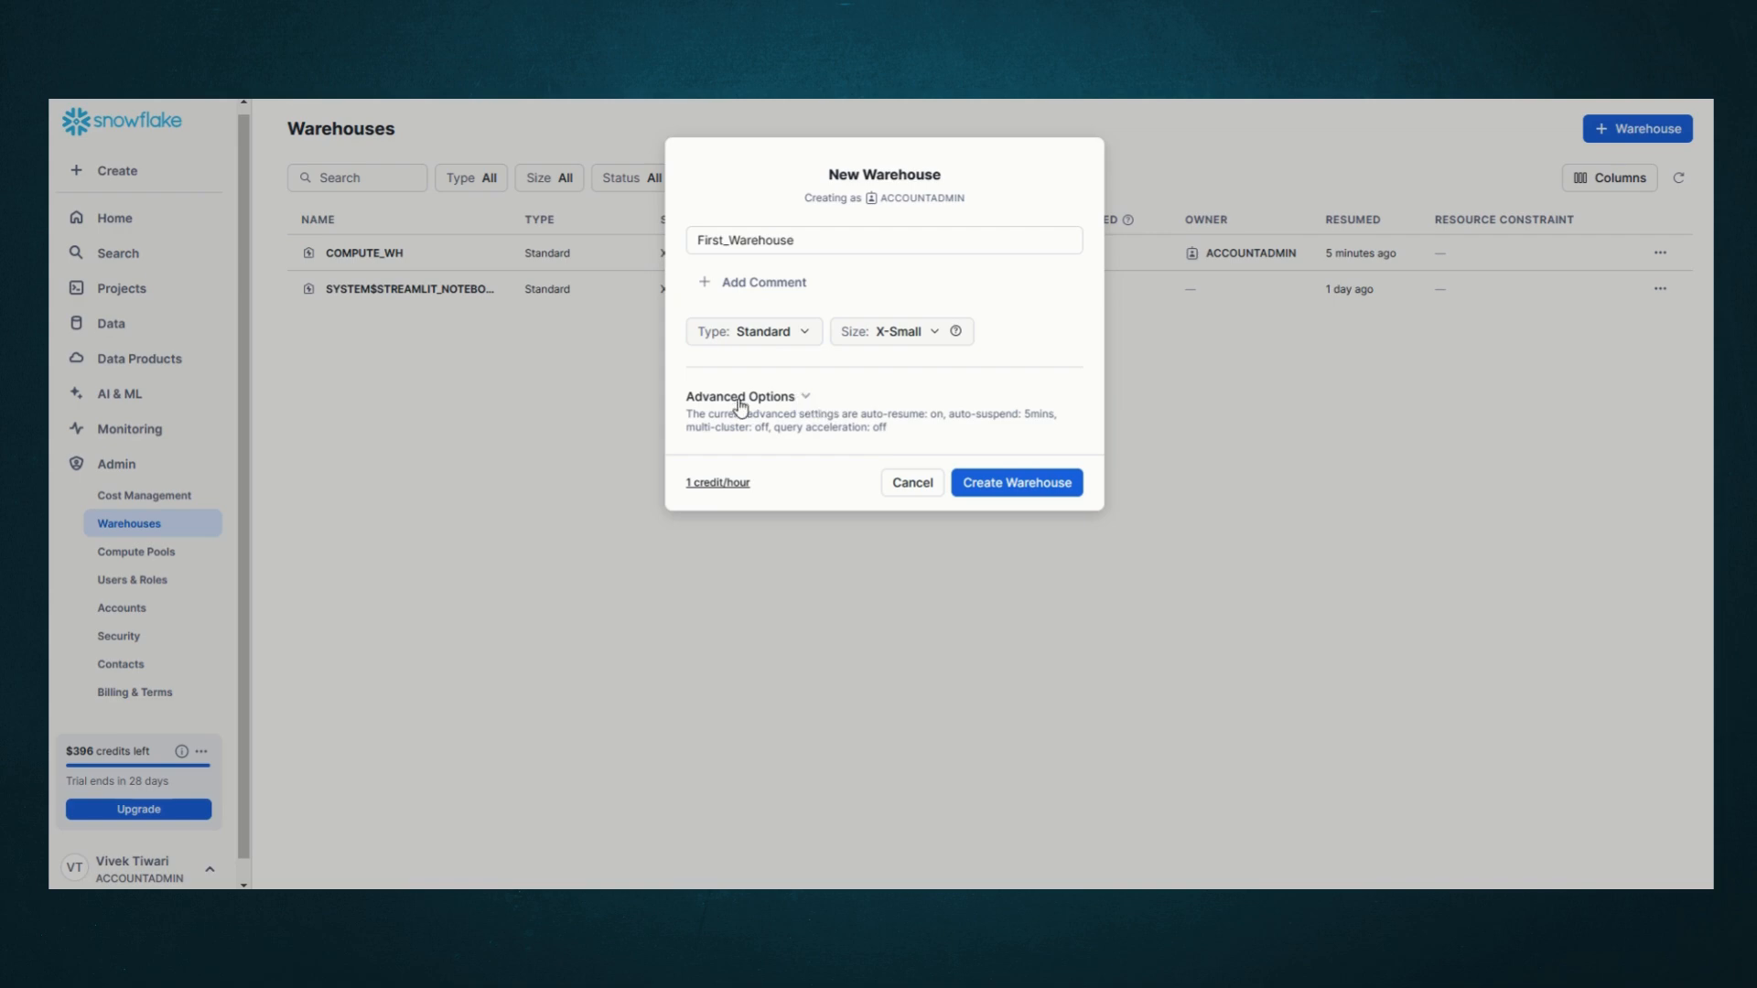
Enable Multi-cluster Warehouse in the new warehouse's advanced options and choose the Standard scaling policy.
left_click(806, 402)
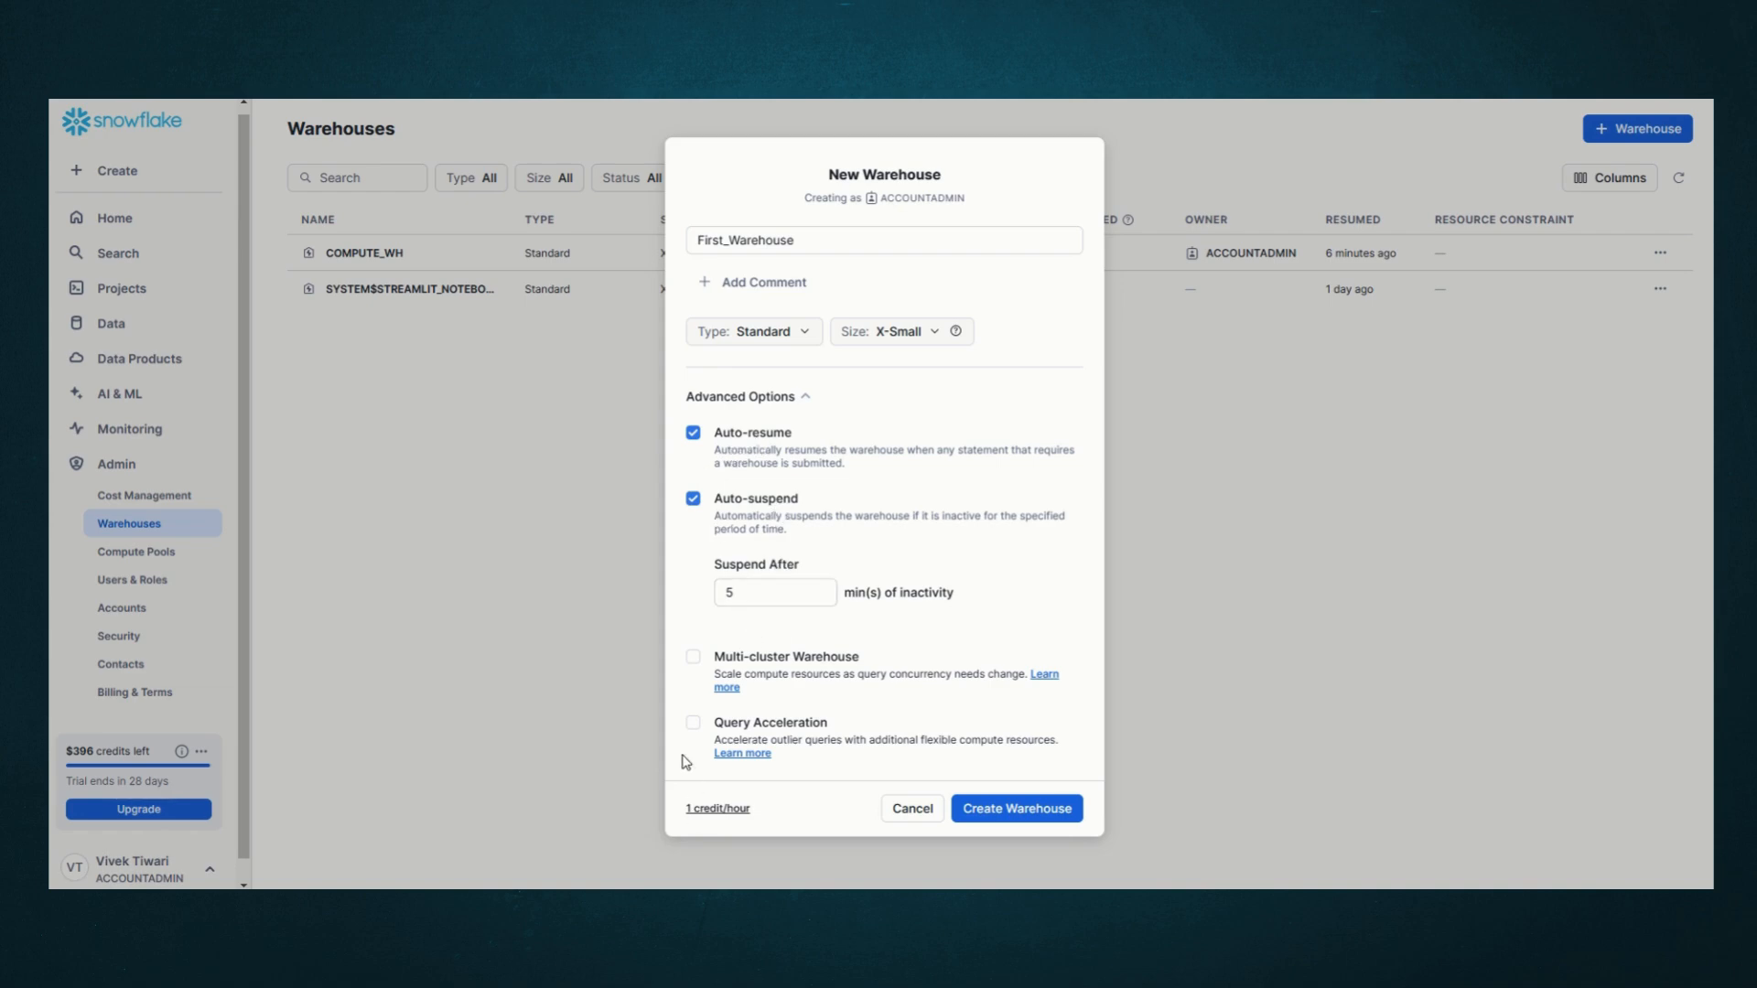
left_click(694, 659)
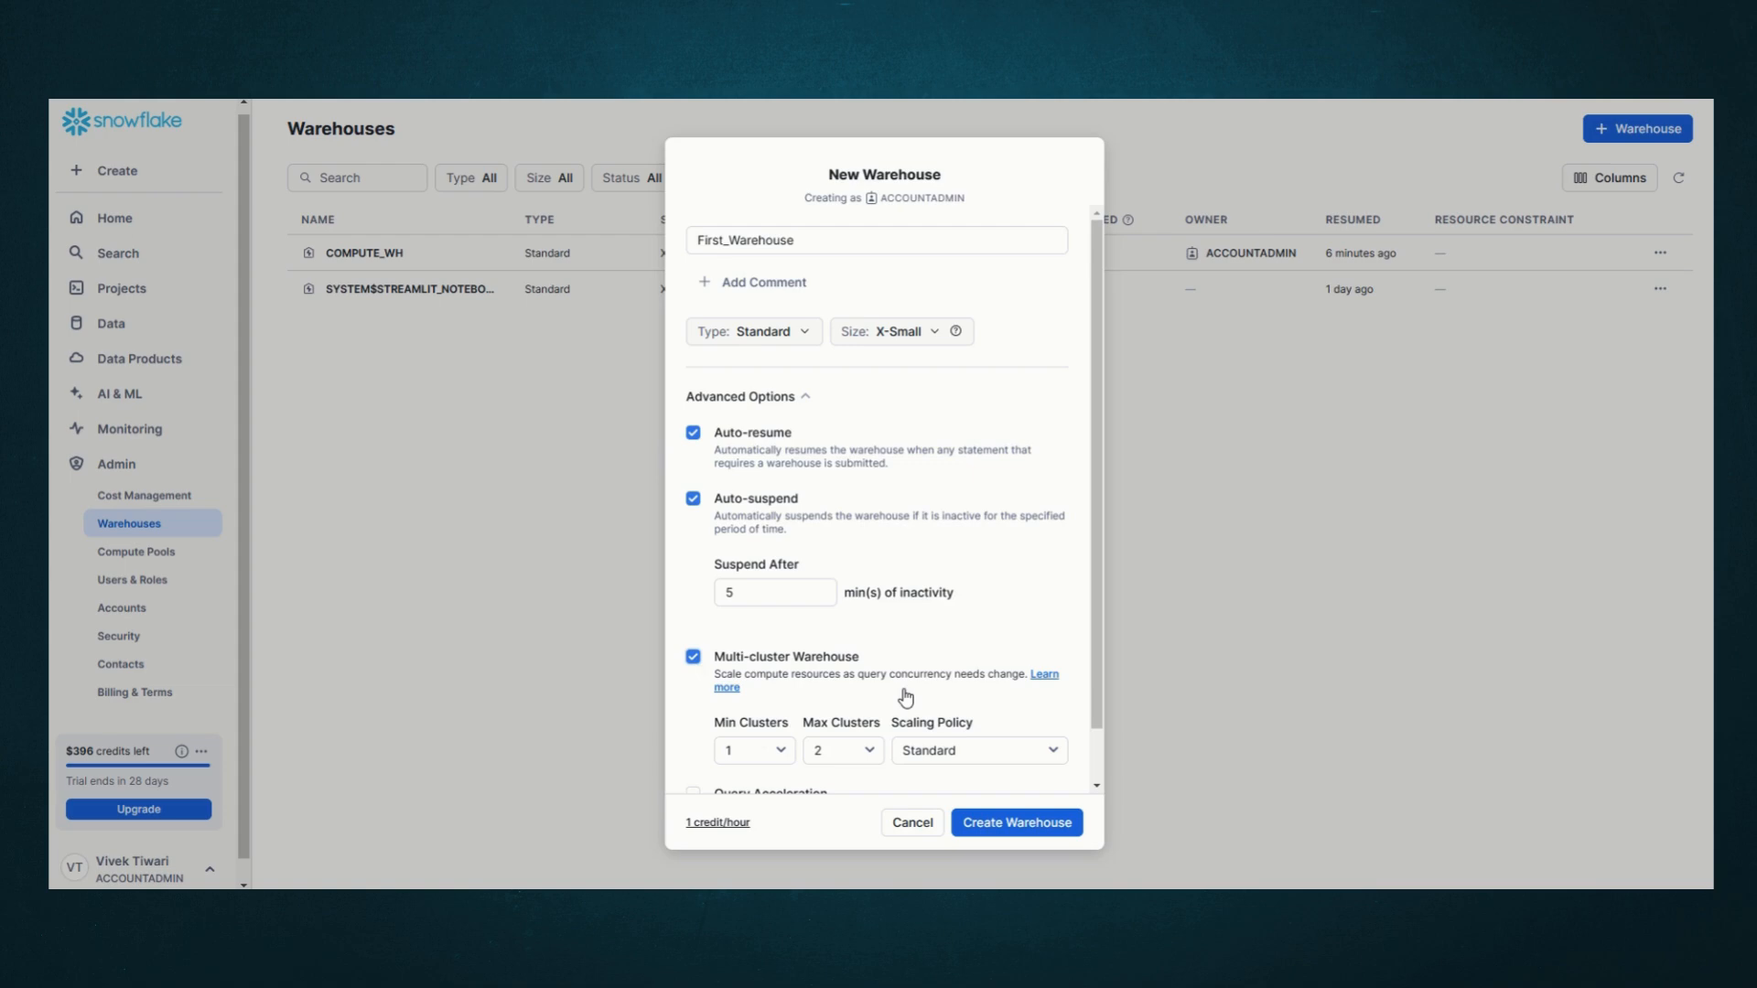
scroll(904, 697, "down", 1)
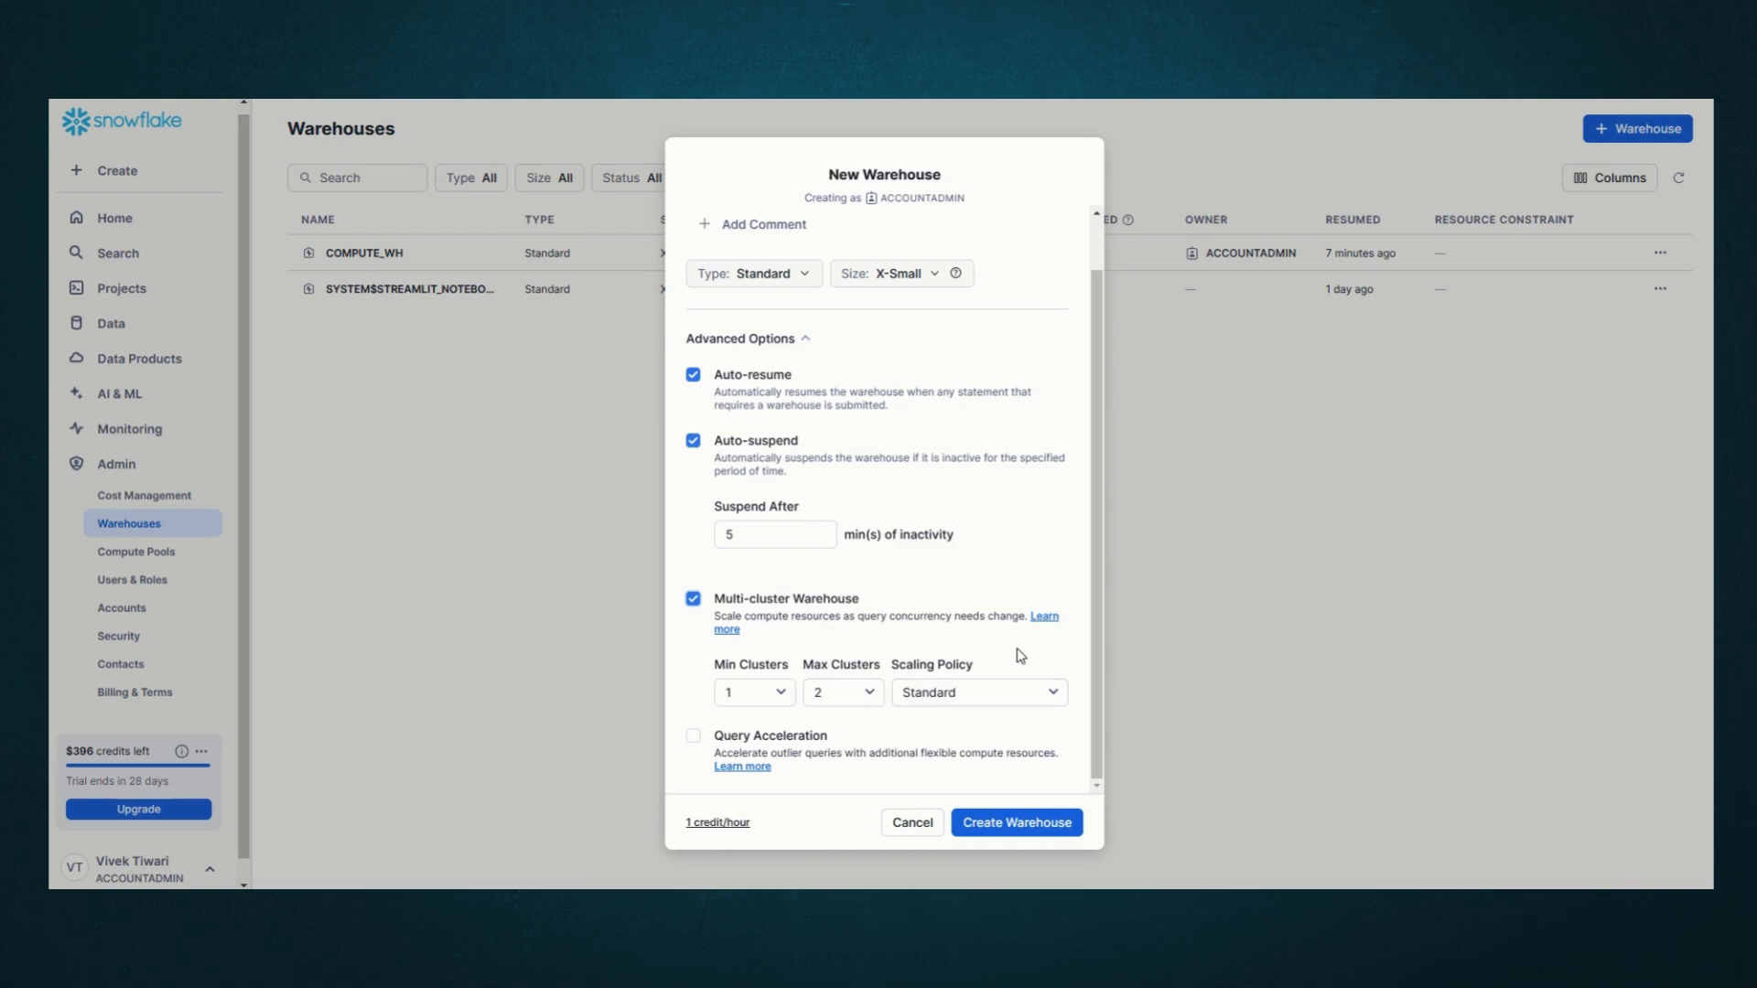
left_click(954, 700)
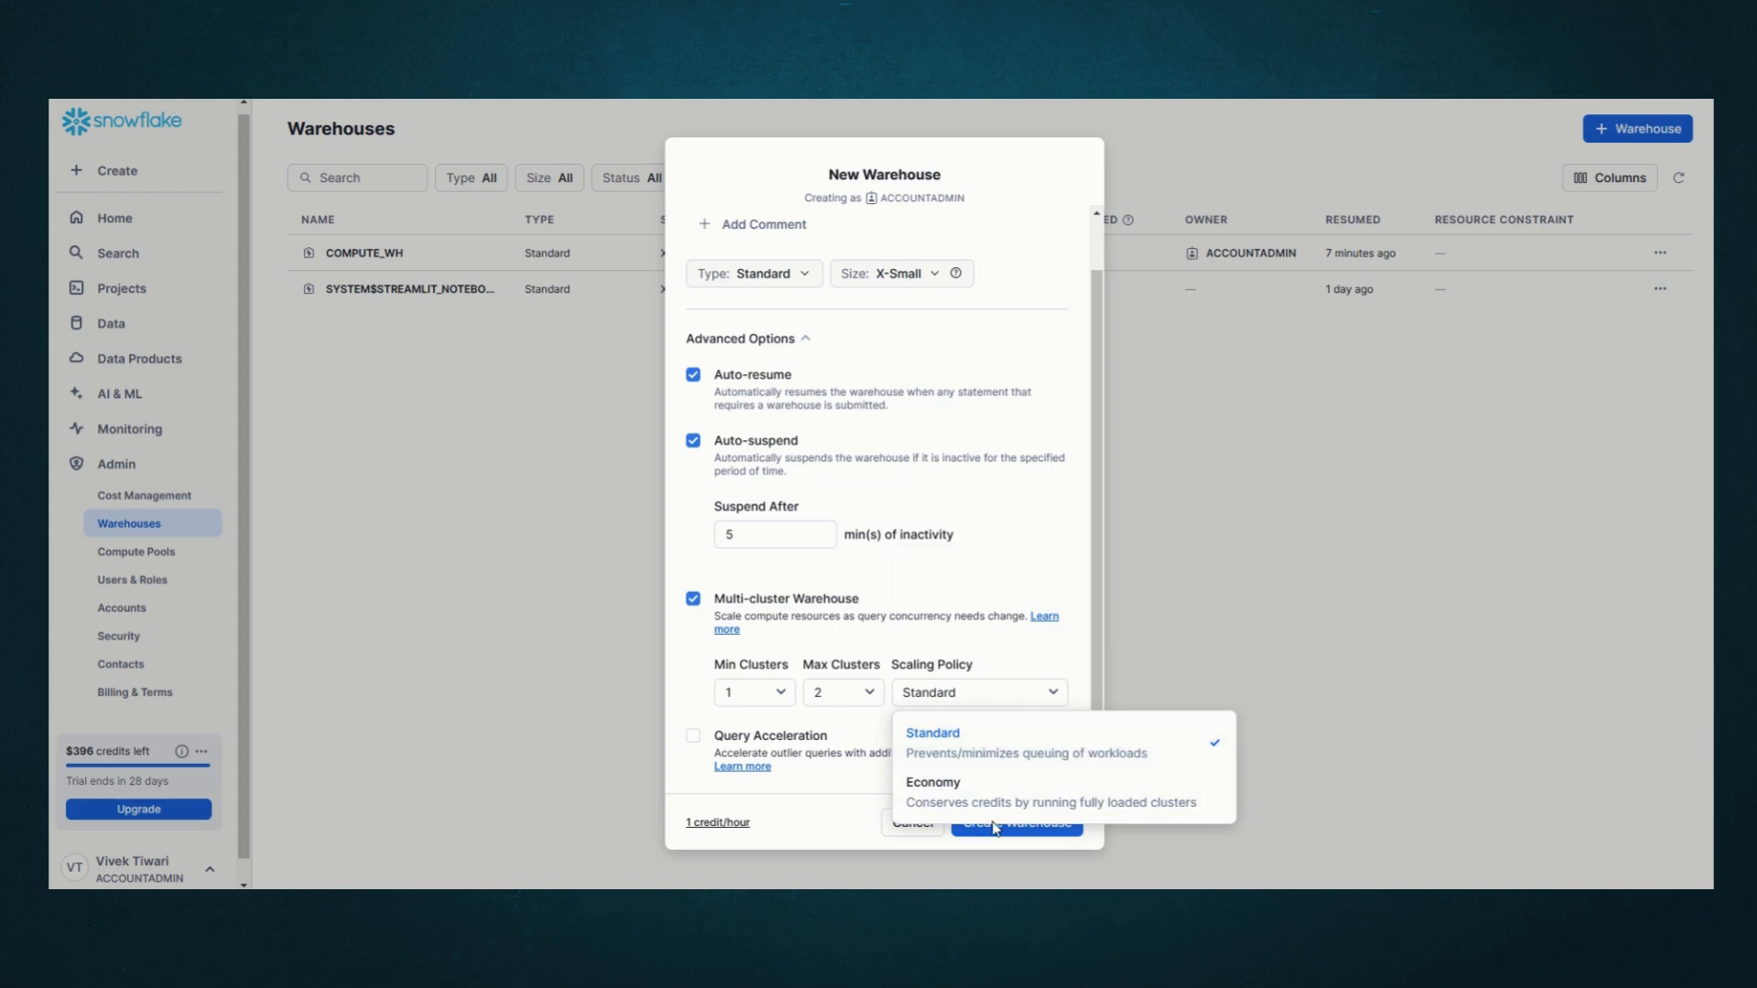
left_click(955, 758)
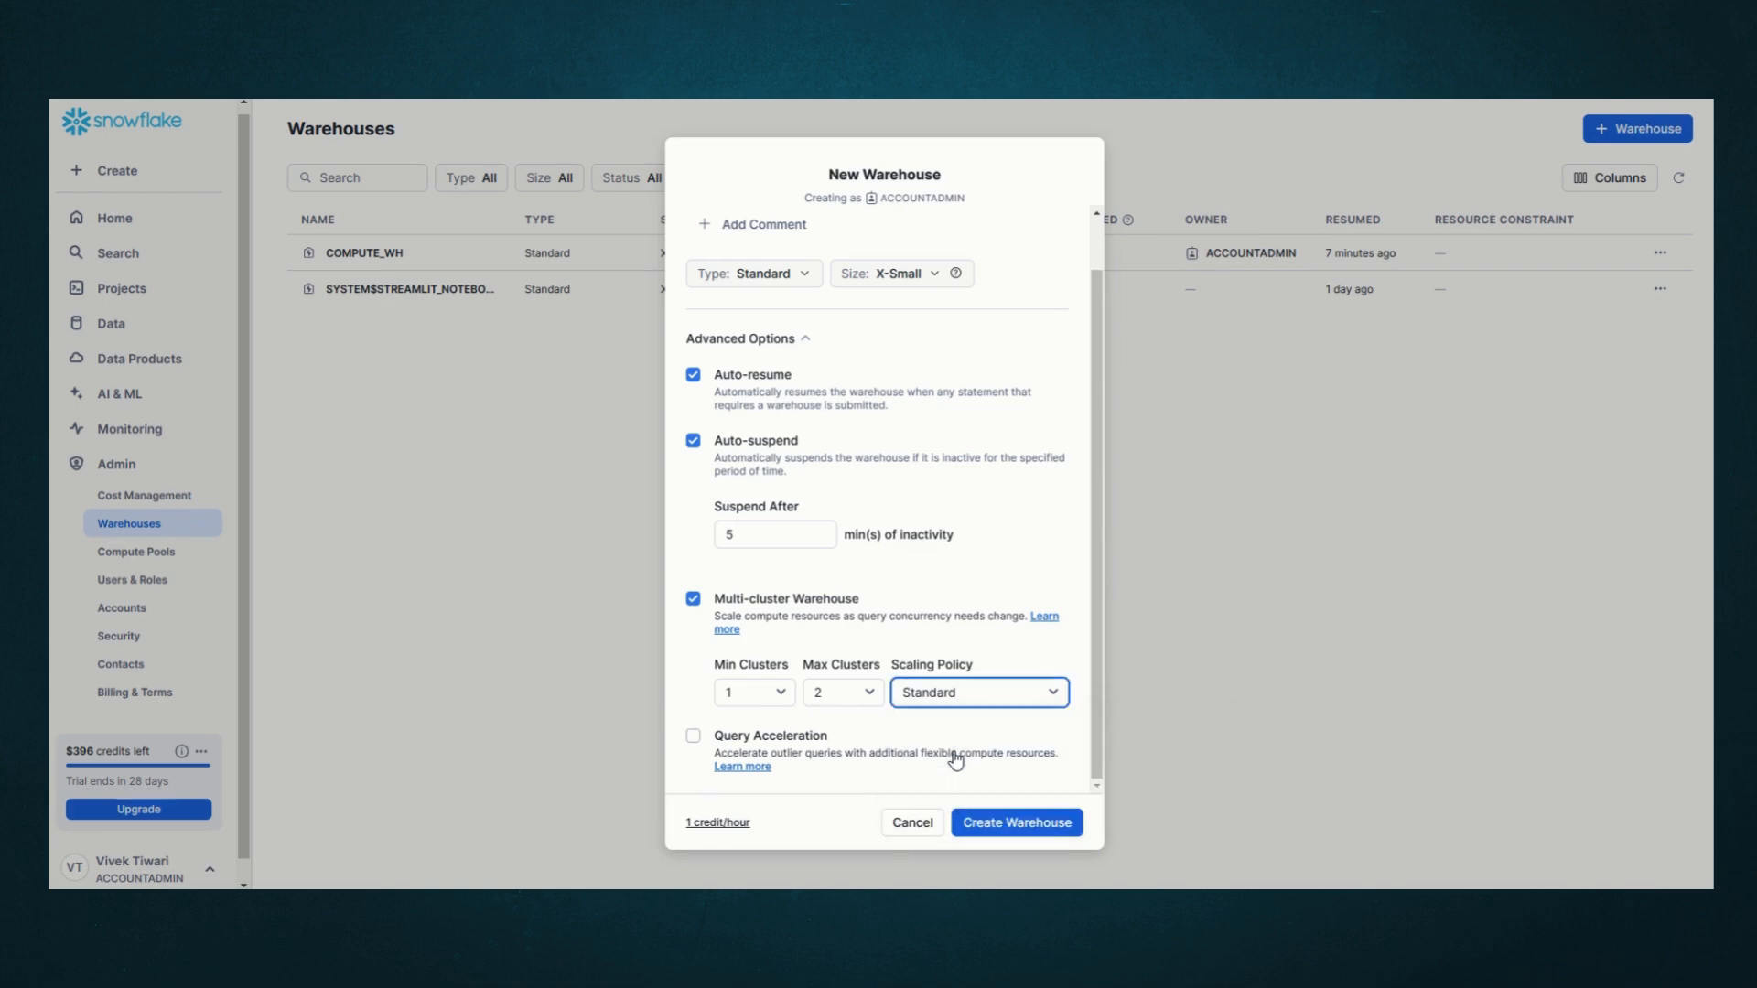
View the Query Acceleration documentation and create the warehouse with Query Acceleration disabled.
left_click(735, 769)
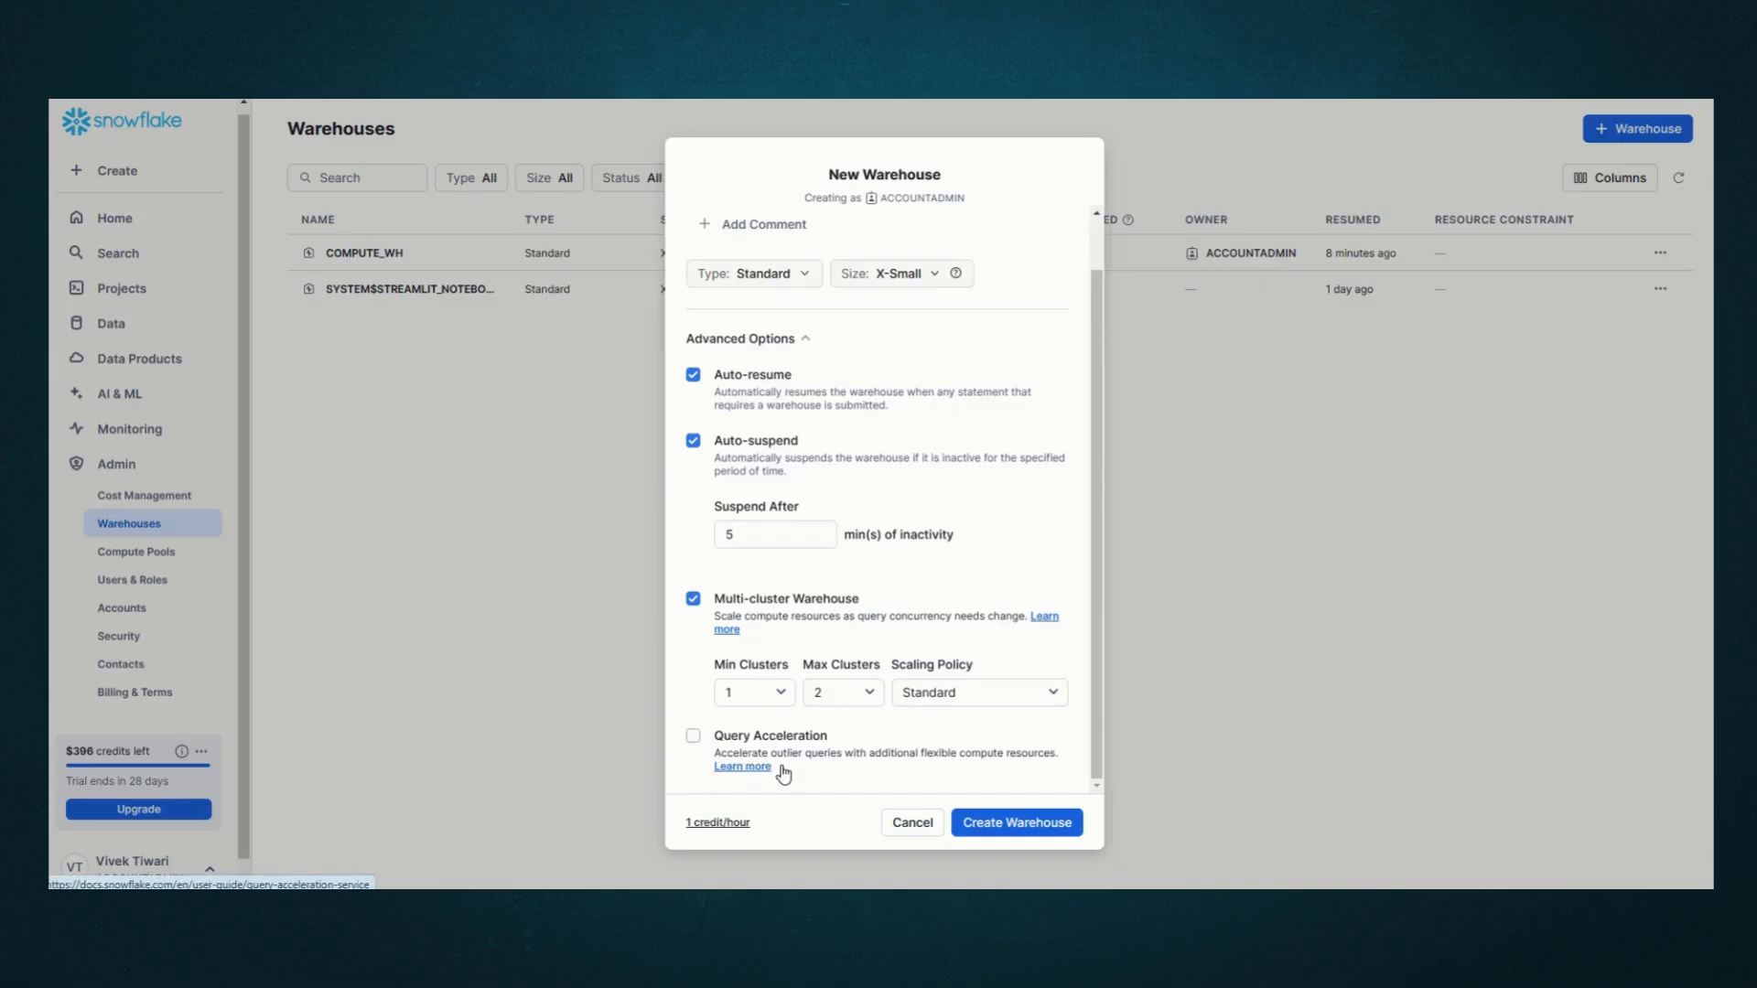
left_click(693, 741)
left_click(693, 739)
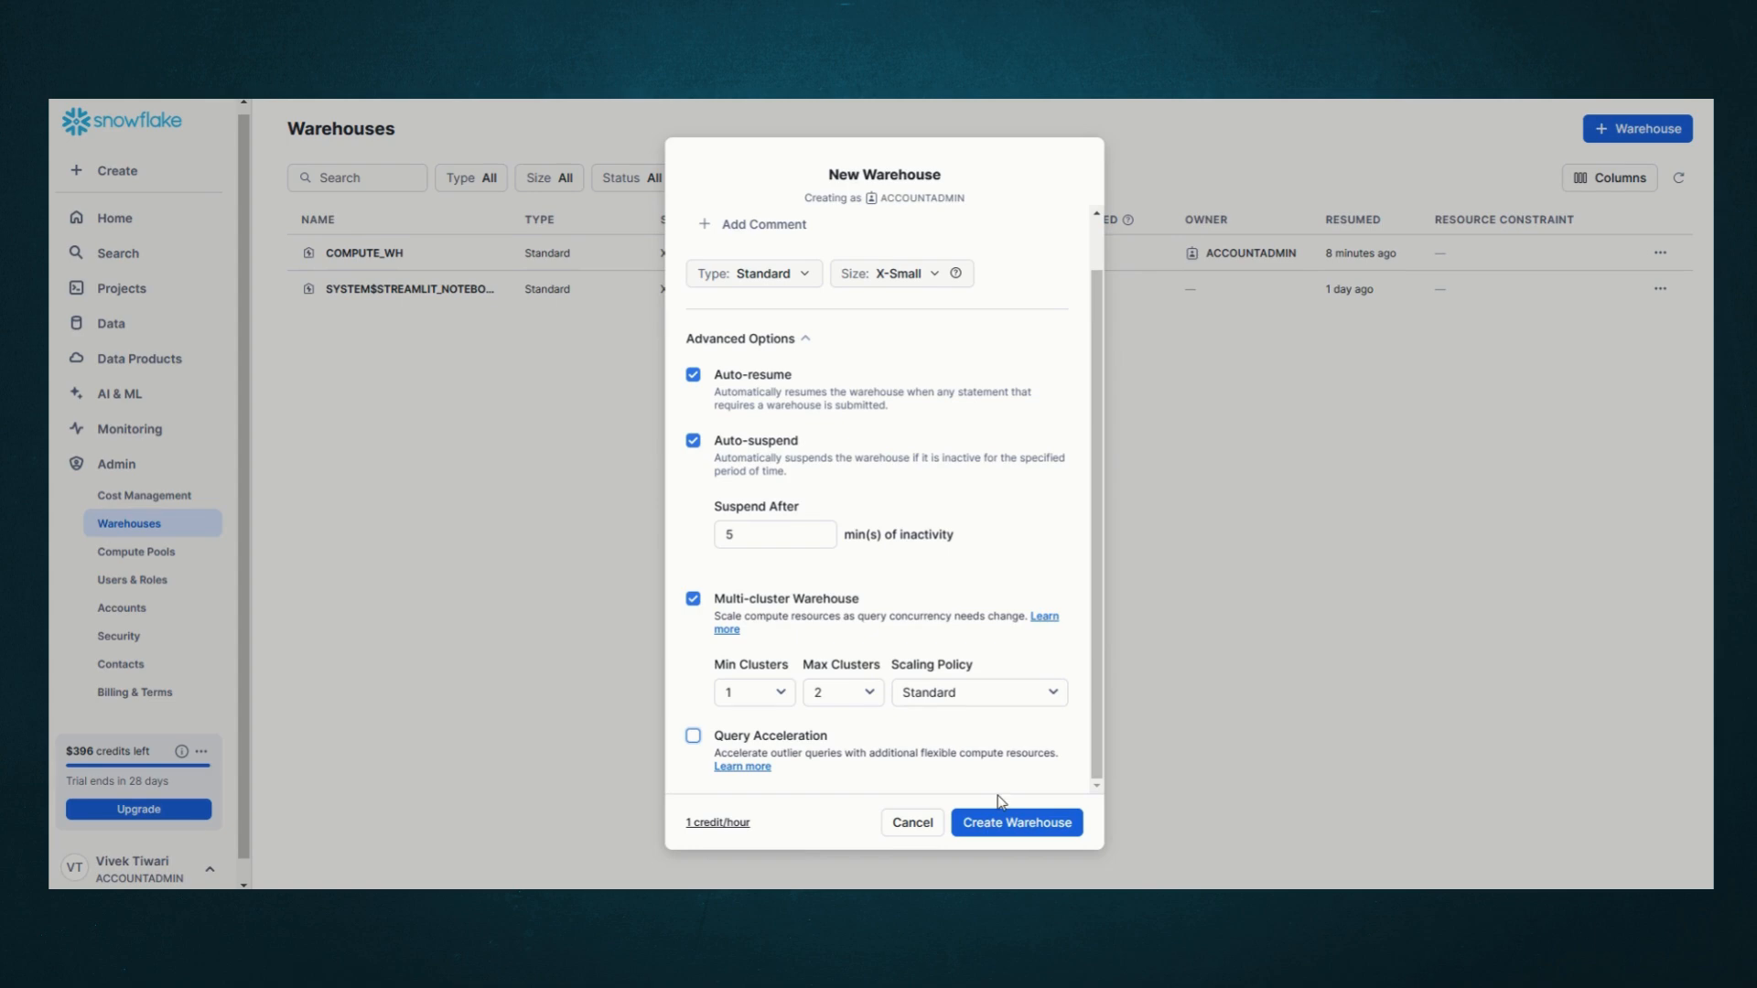
left_click(994, 824)
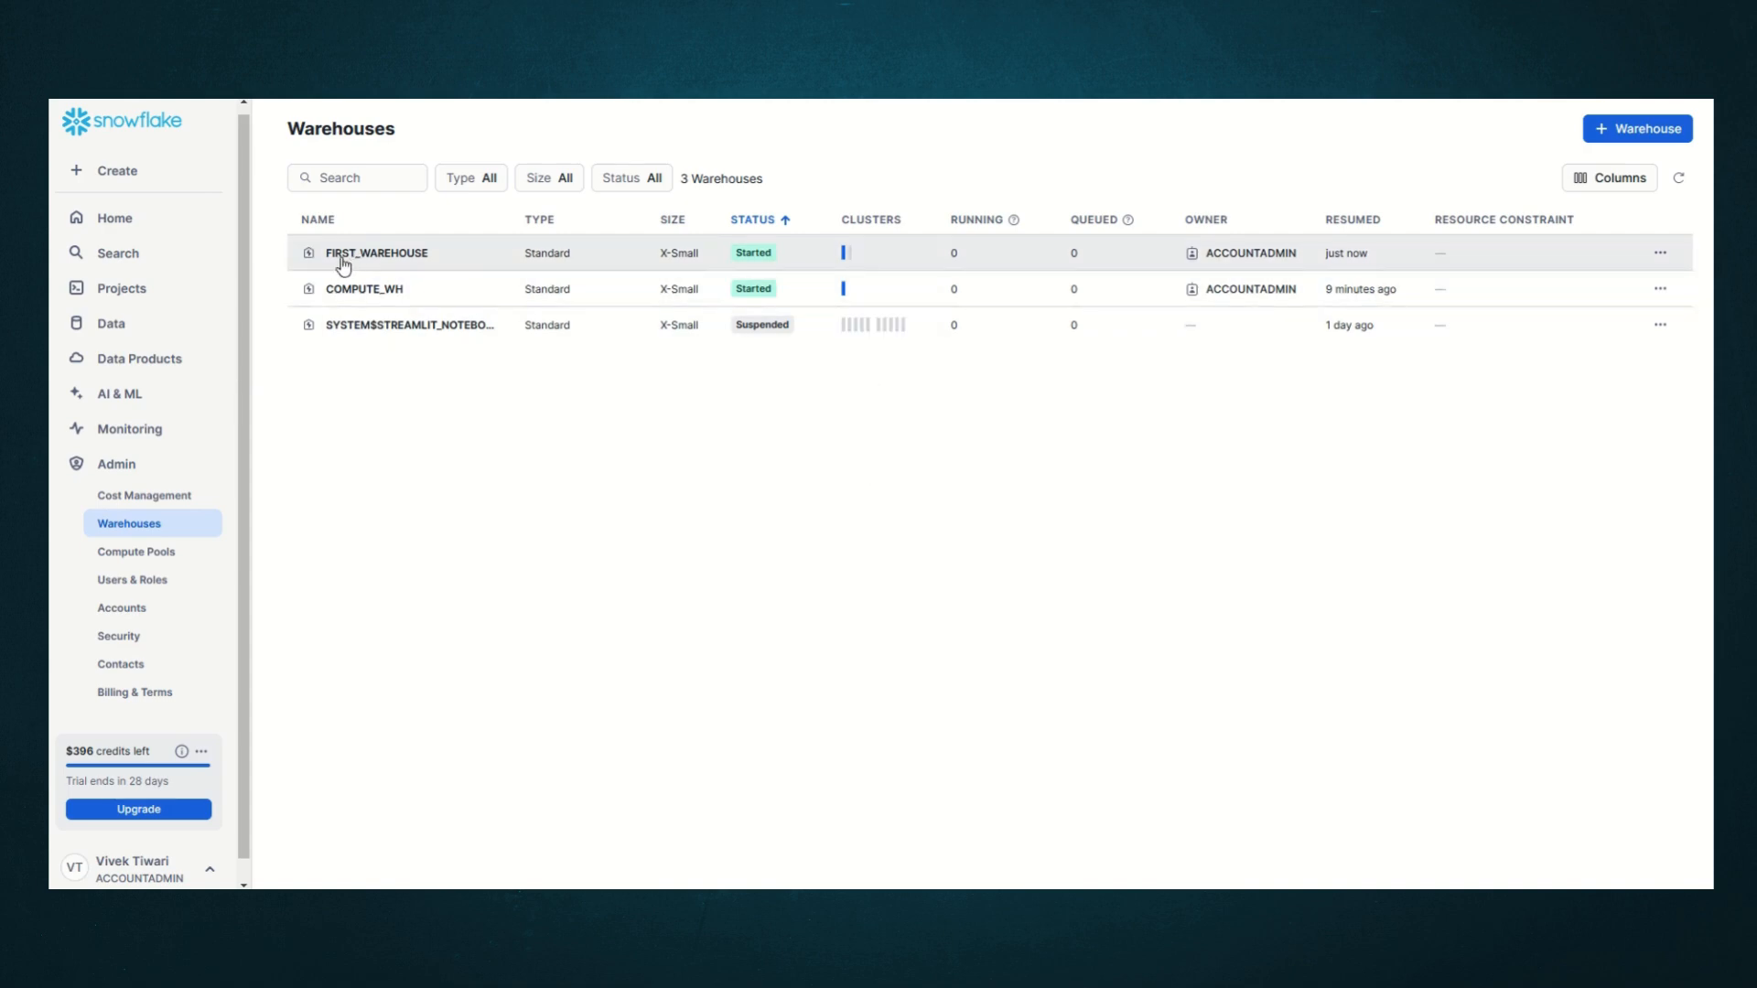
Set the maximum clusters of FIRST_WAREHOUSE to 3, save the warehouse and check its cluster indicator.
mouse_move(850, 266)
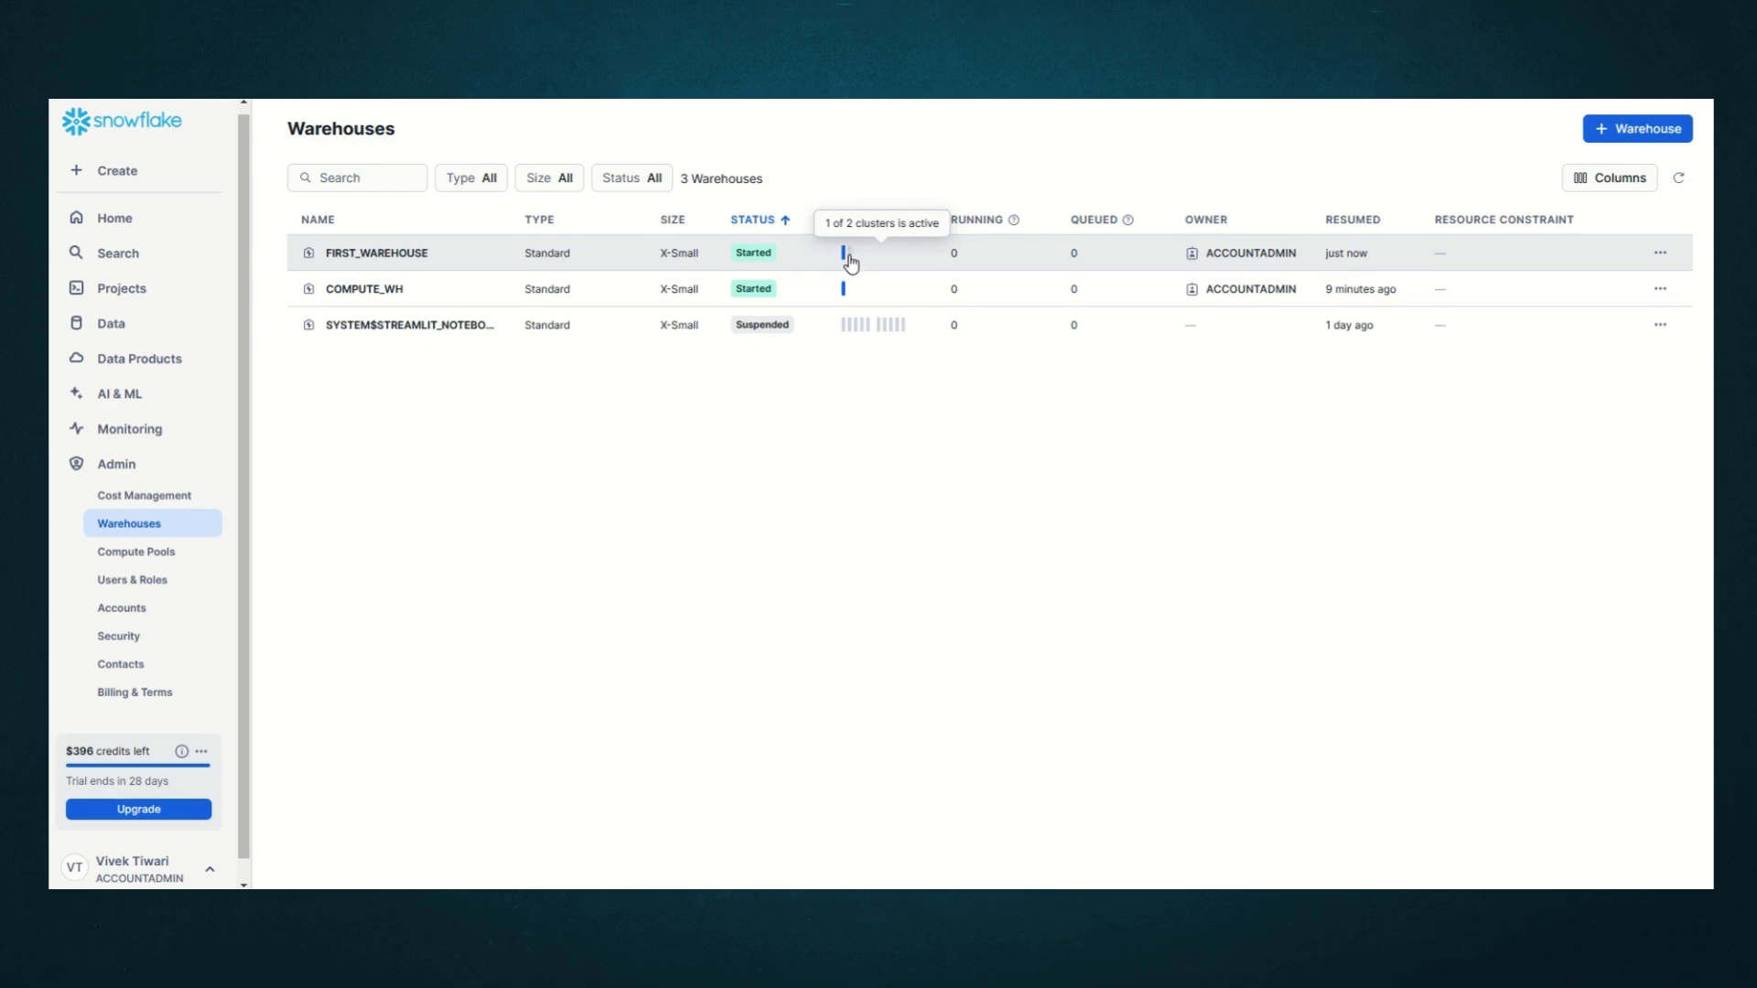
left_click(1659, 253)
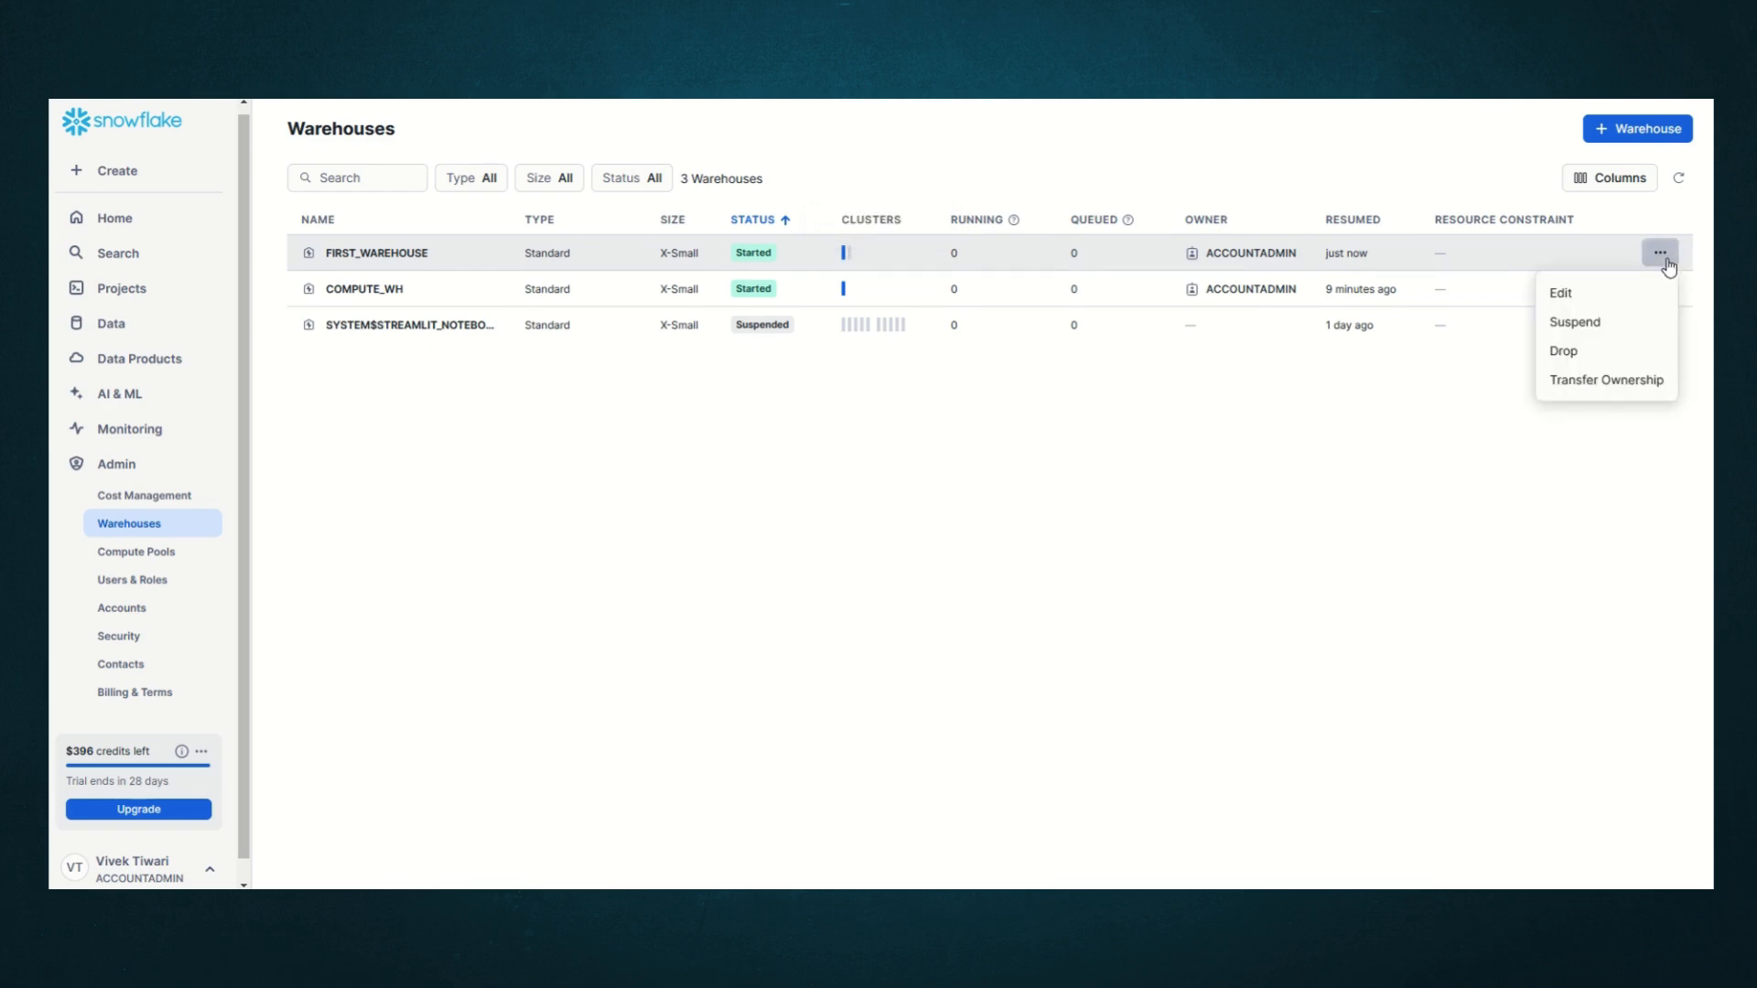
left_click(1564, 291)
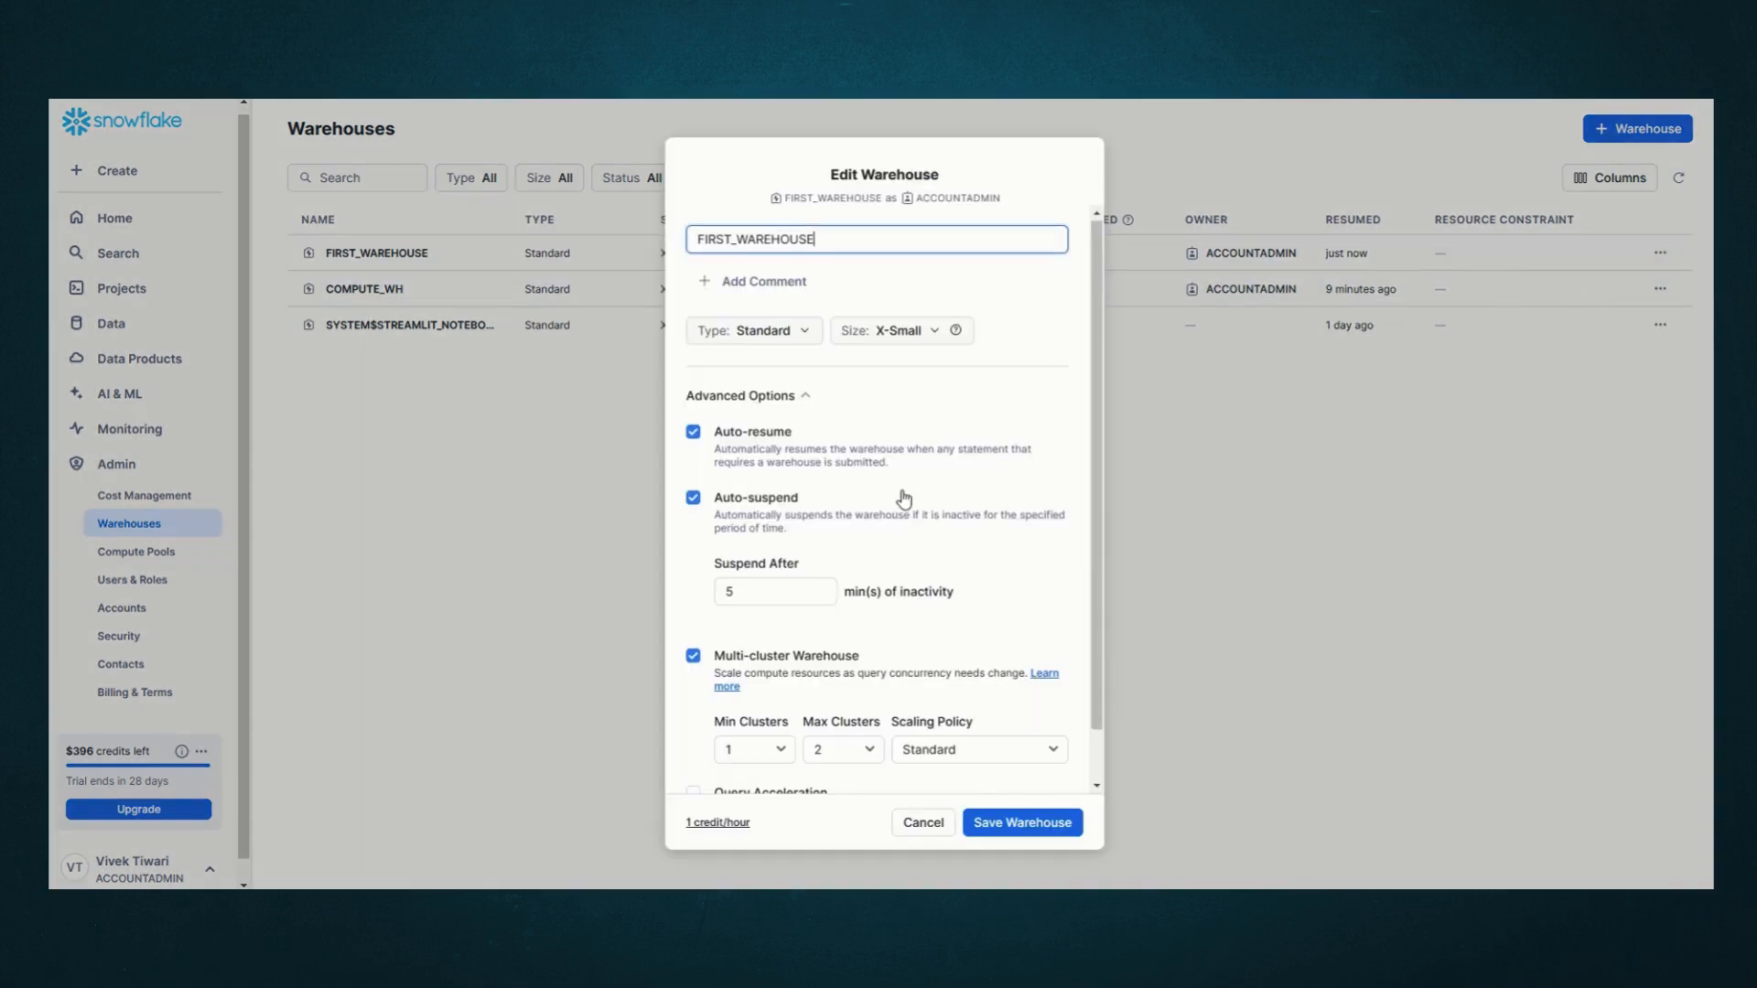
scroll(902, 567, "down", 1)
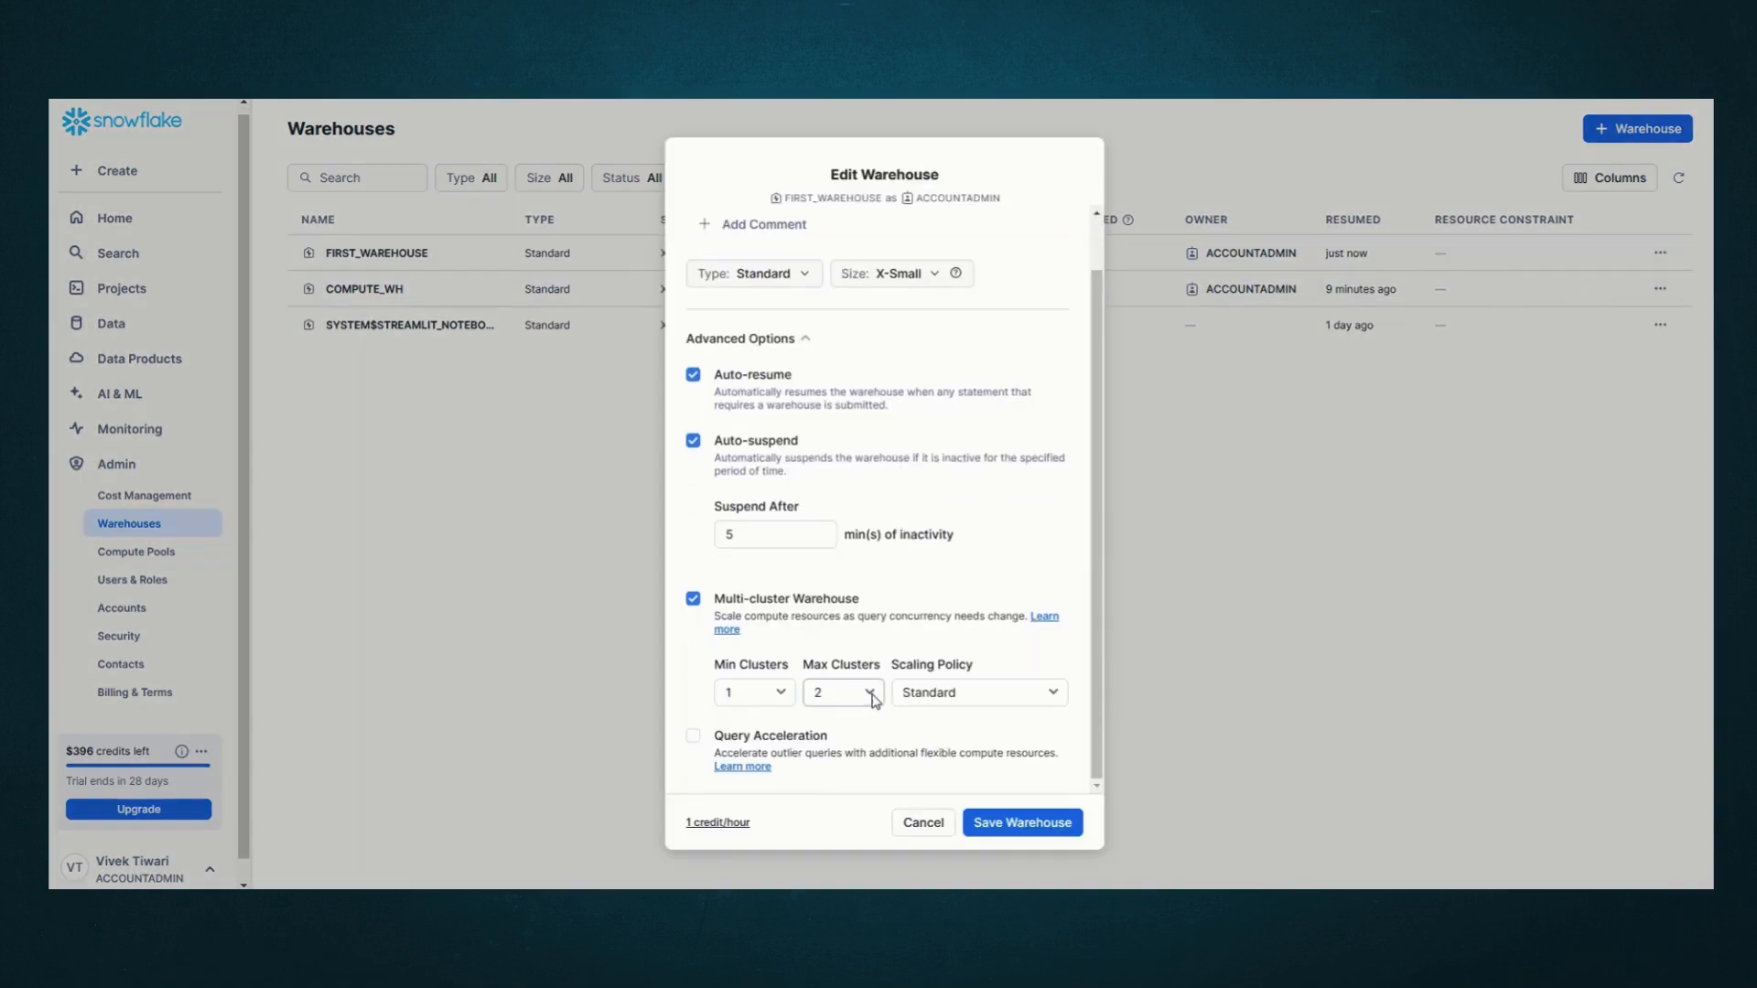
scroll(874, 700, "up", 1)
left_click(869, 750)
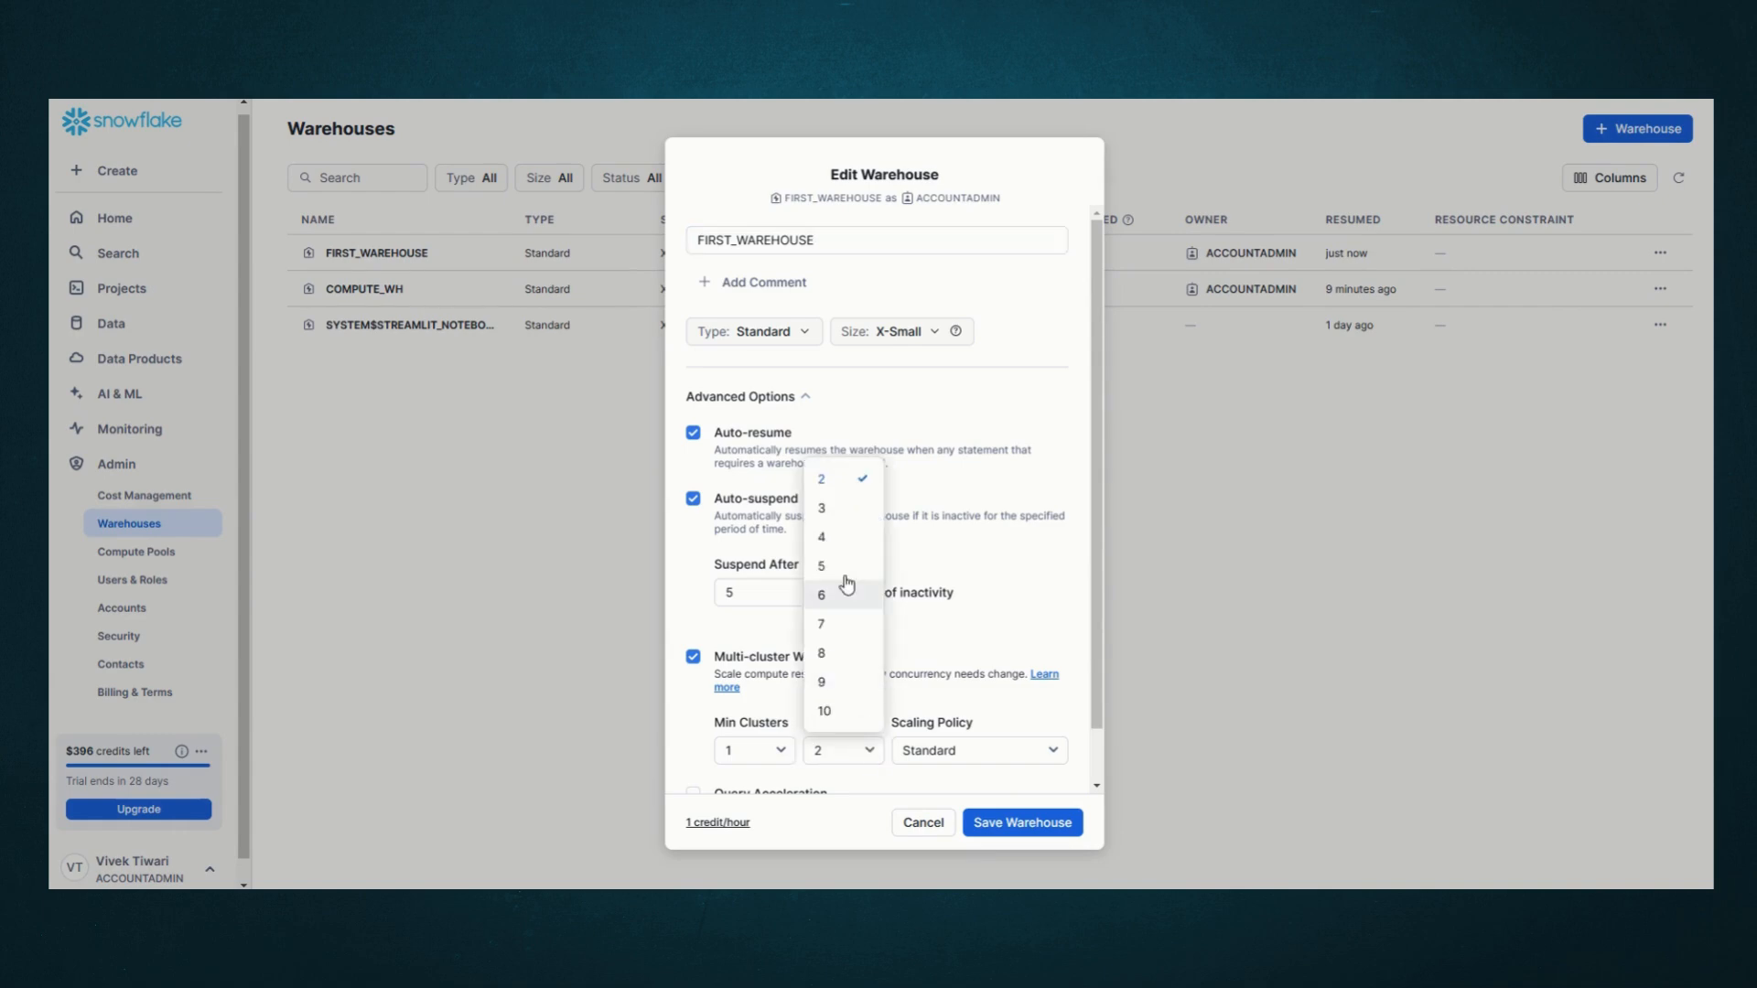
left_click(829, 509)
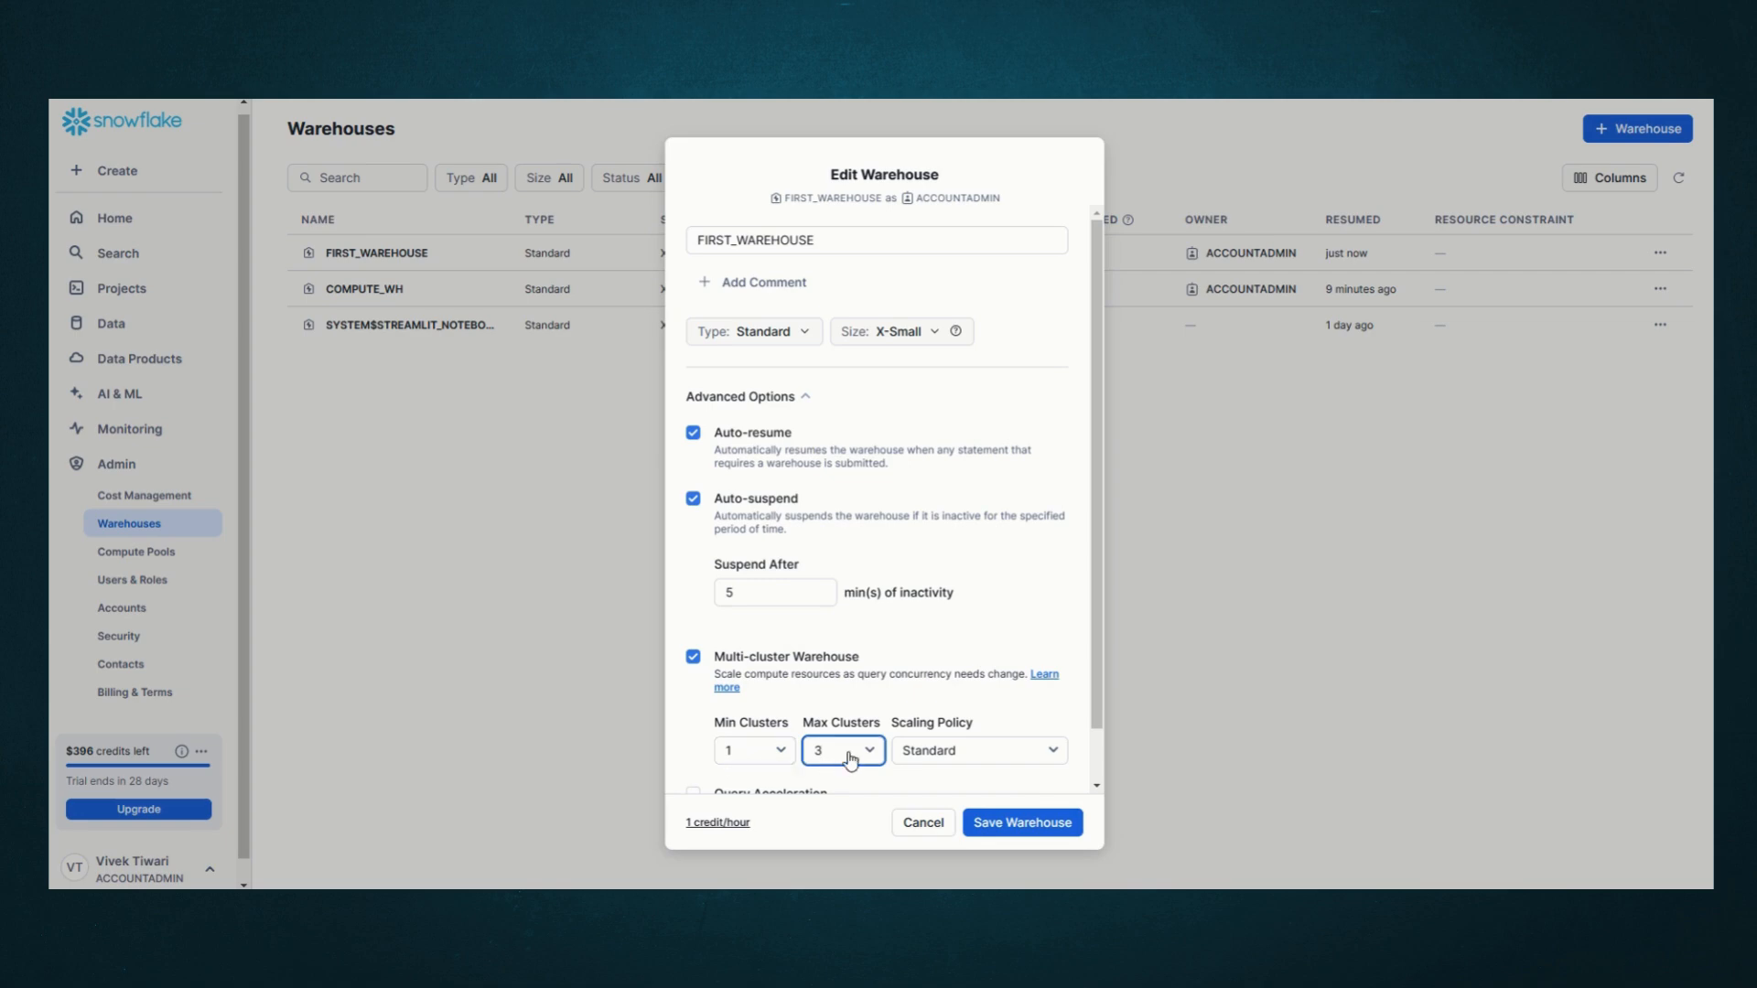
left_click(1007, 823)
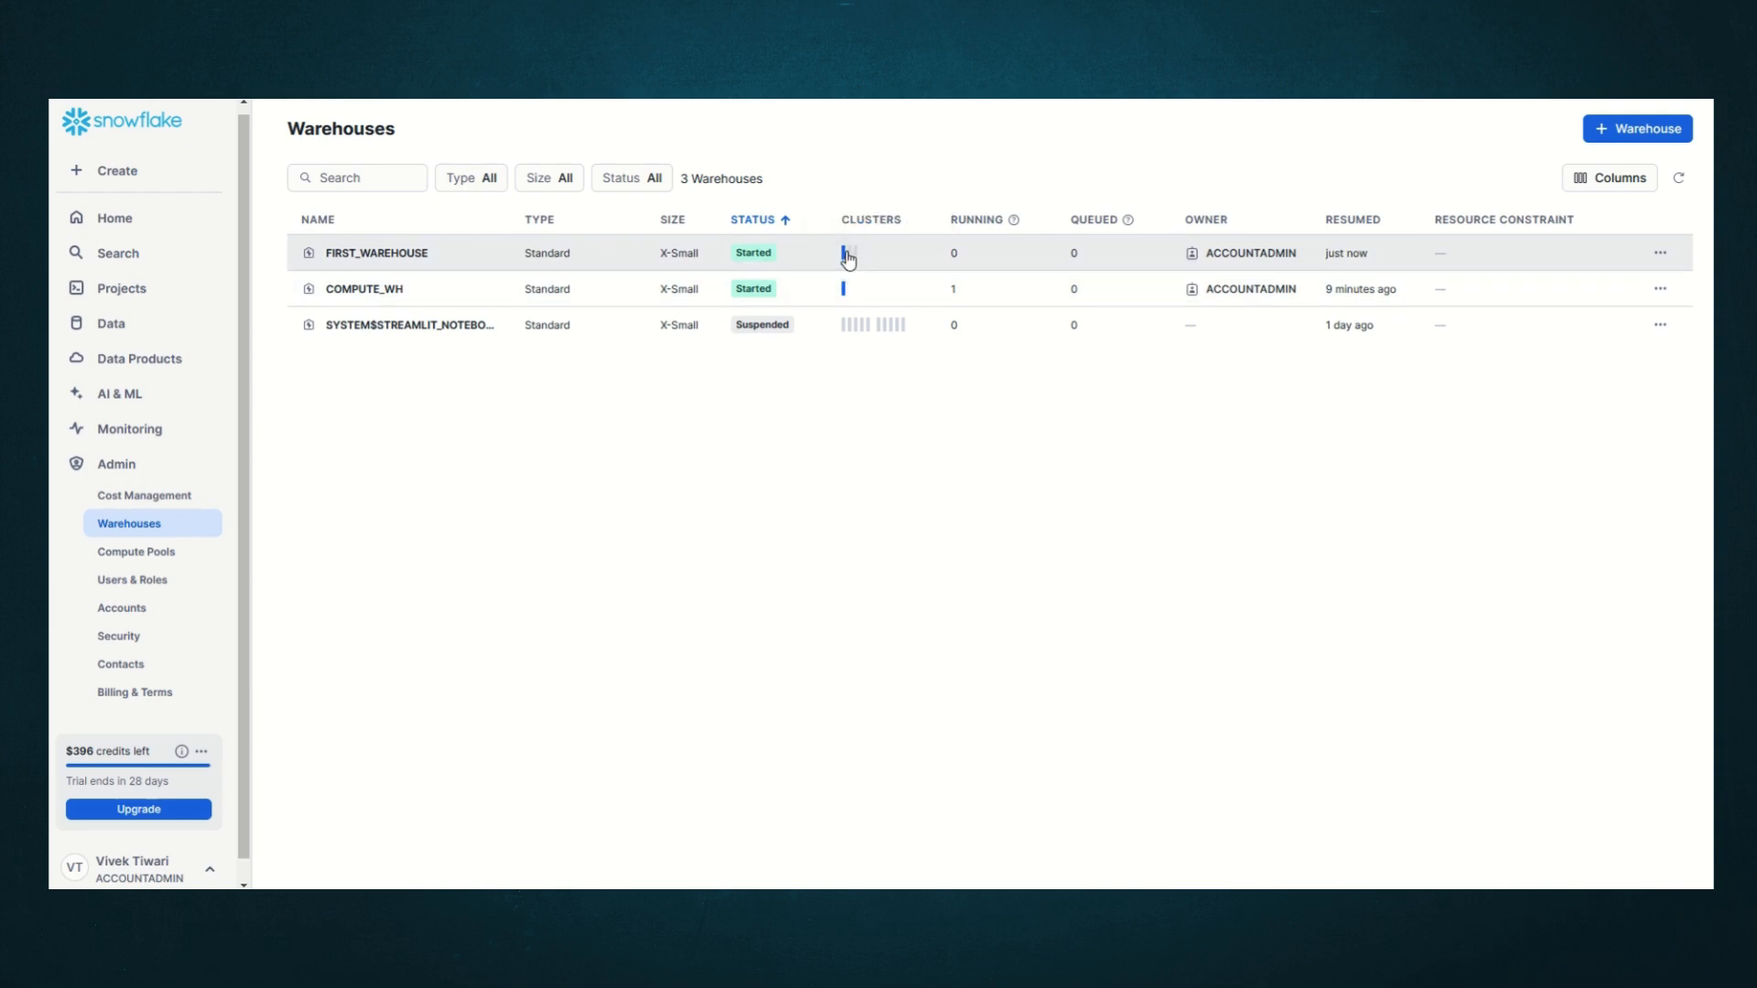
mouse_move(847, 265)
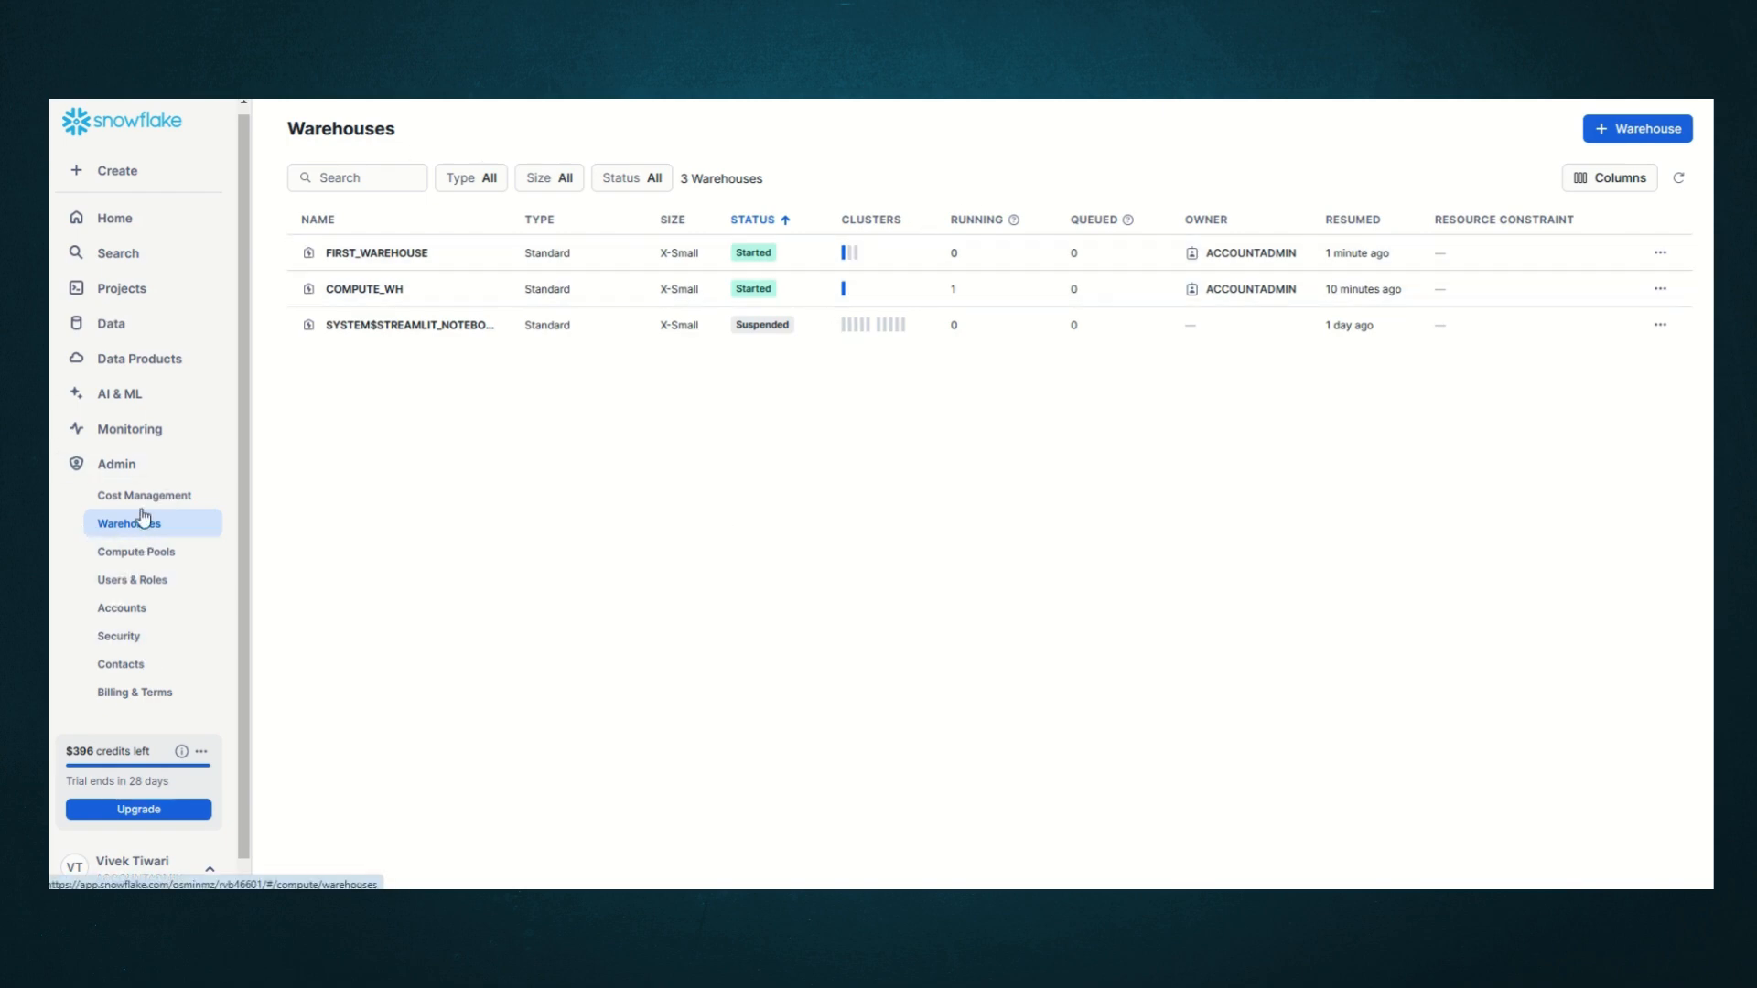
Open the worksheet named My first worksheet from the home page.
left_click(117, 221)
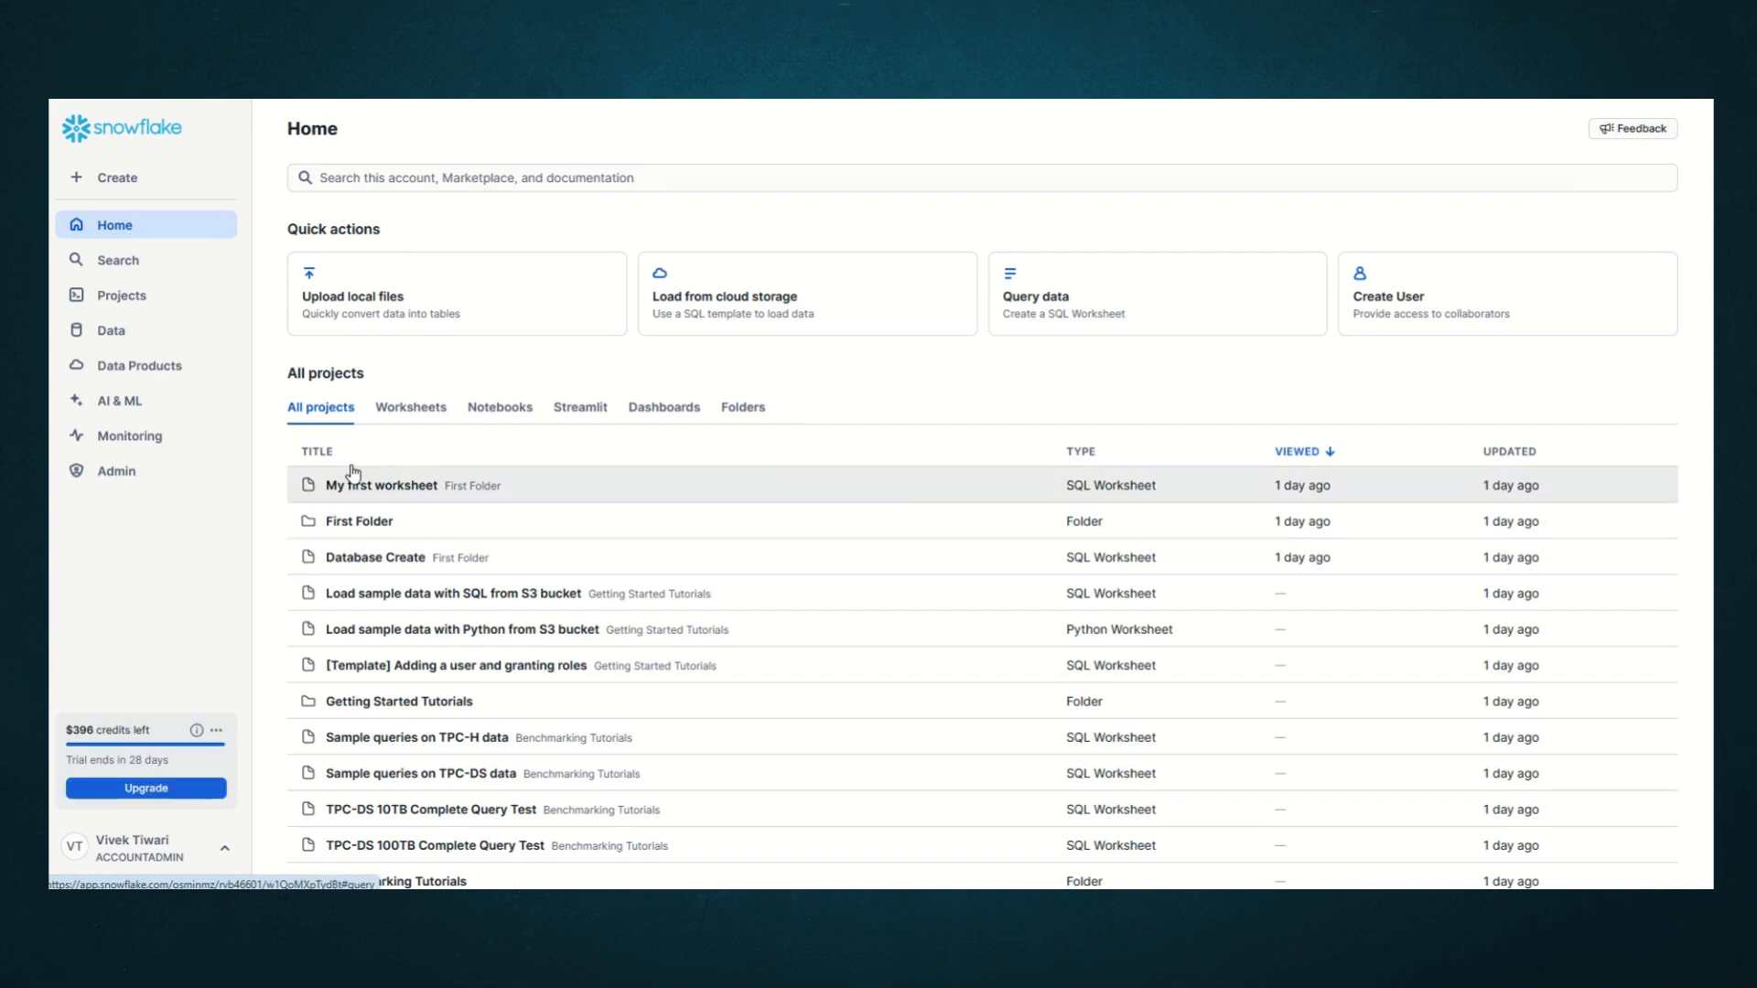
left_click(380, 491)
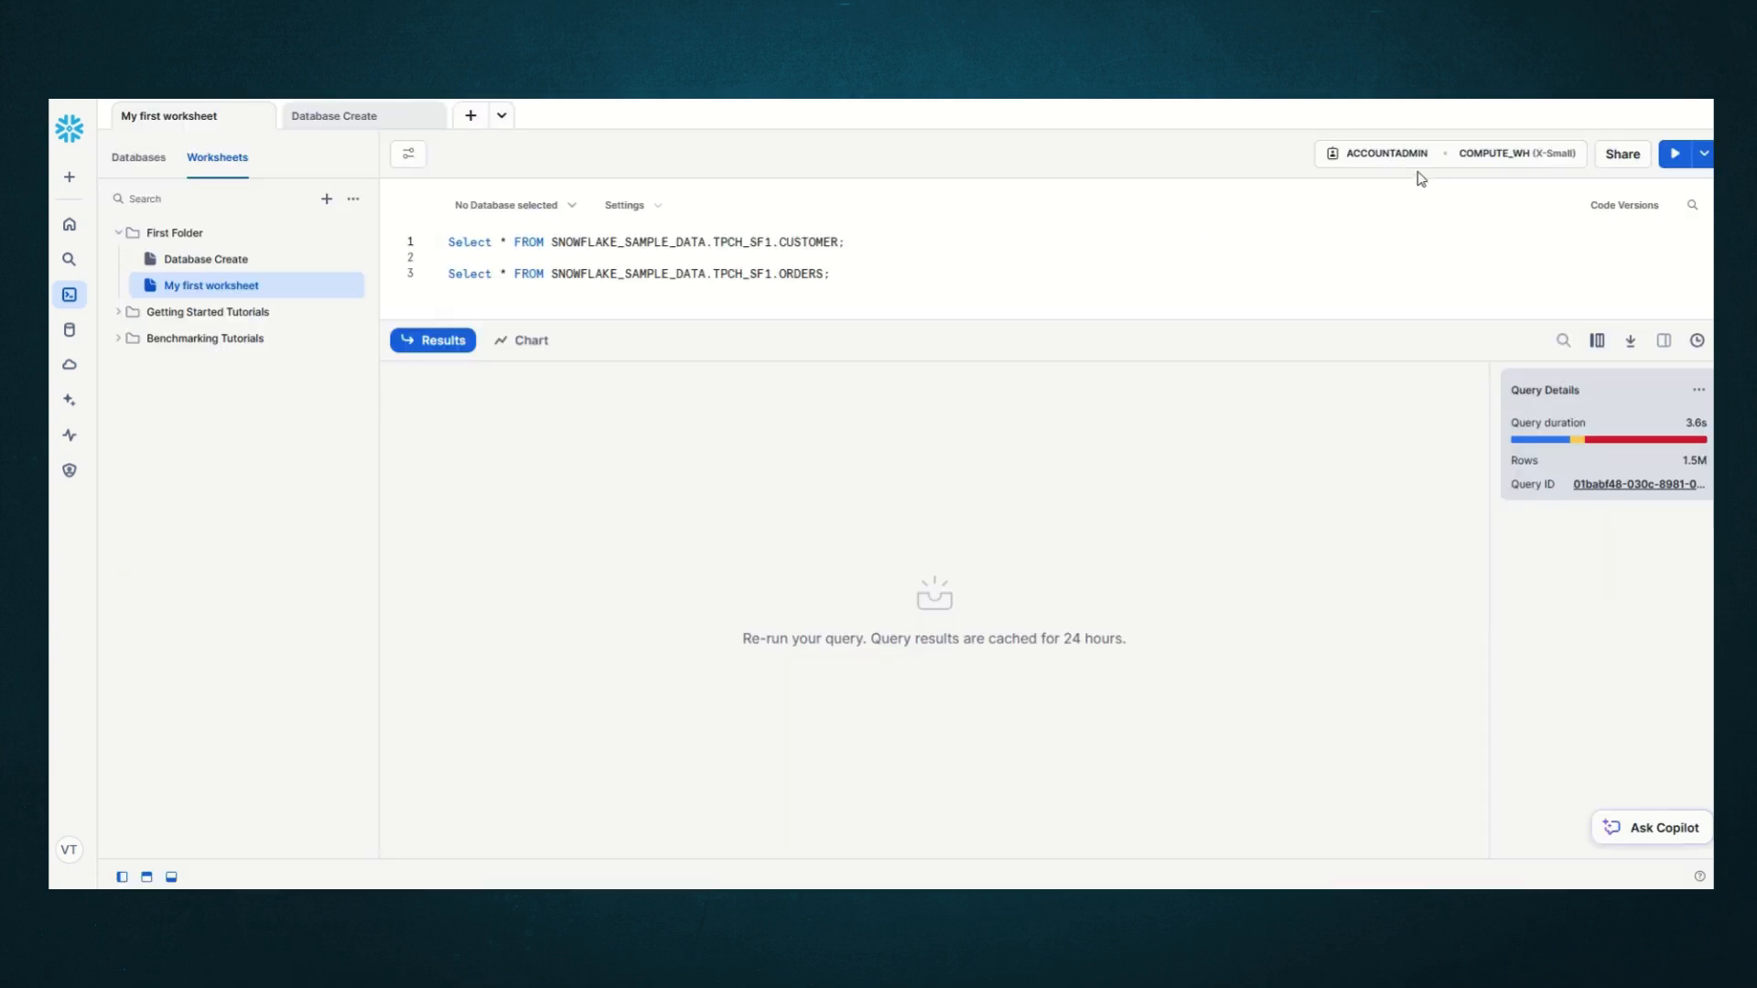
Switch the worksheet's role to PUBLIC to check its warehouse access, and return the role to ACCOUNTADMIN.
left_click(1446, 155)
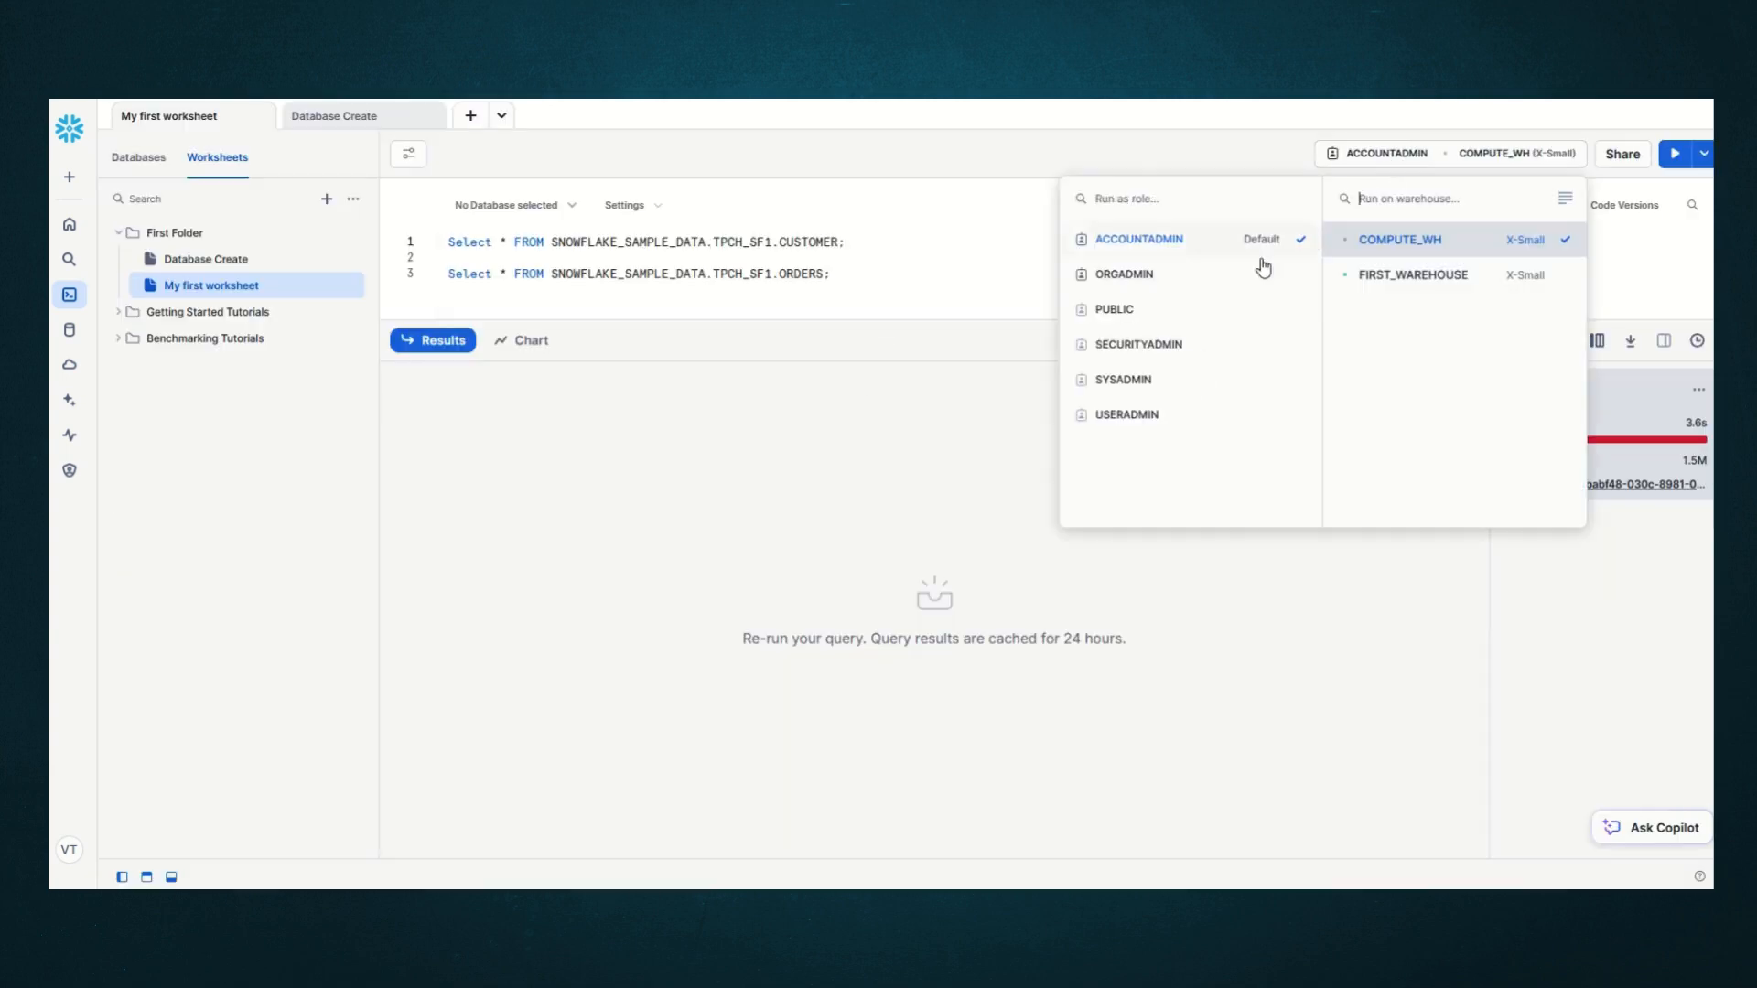
left_click(1107, 311)
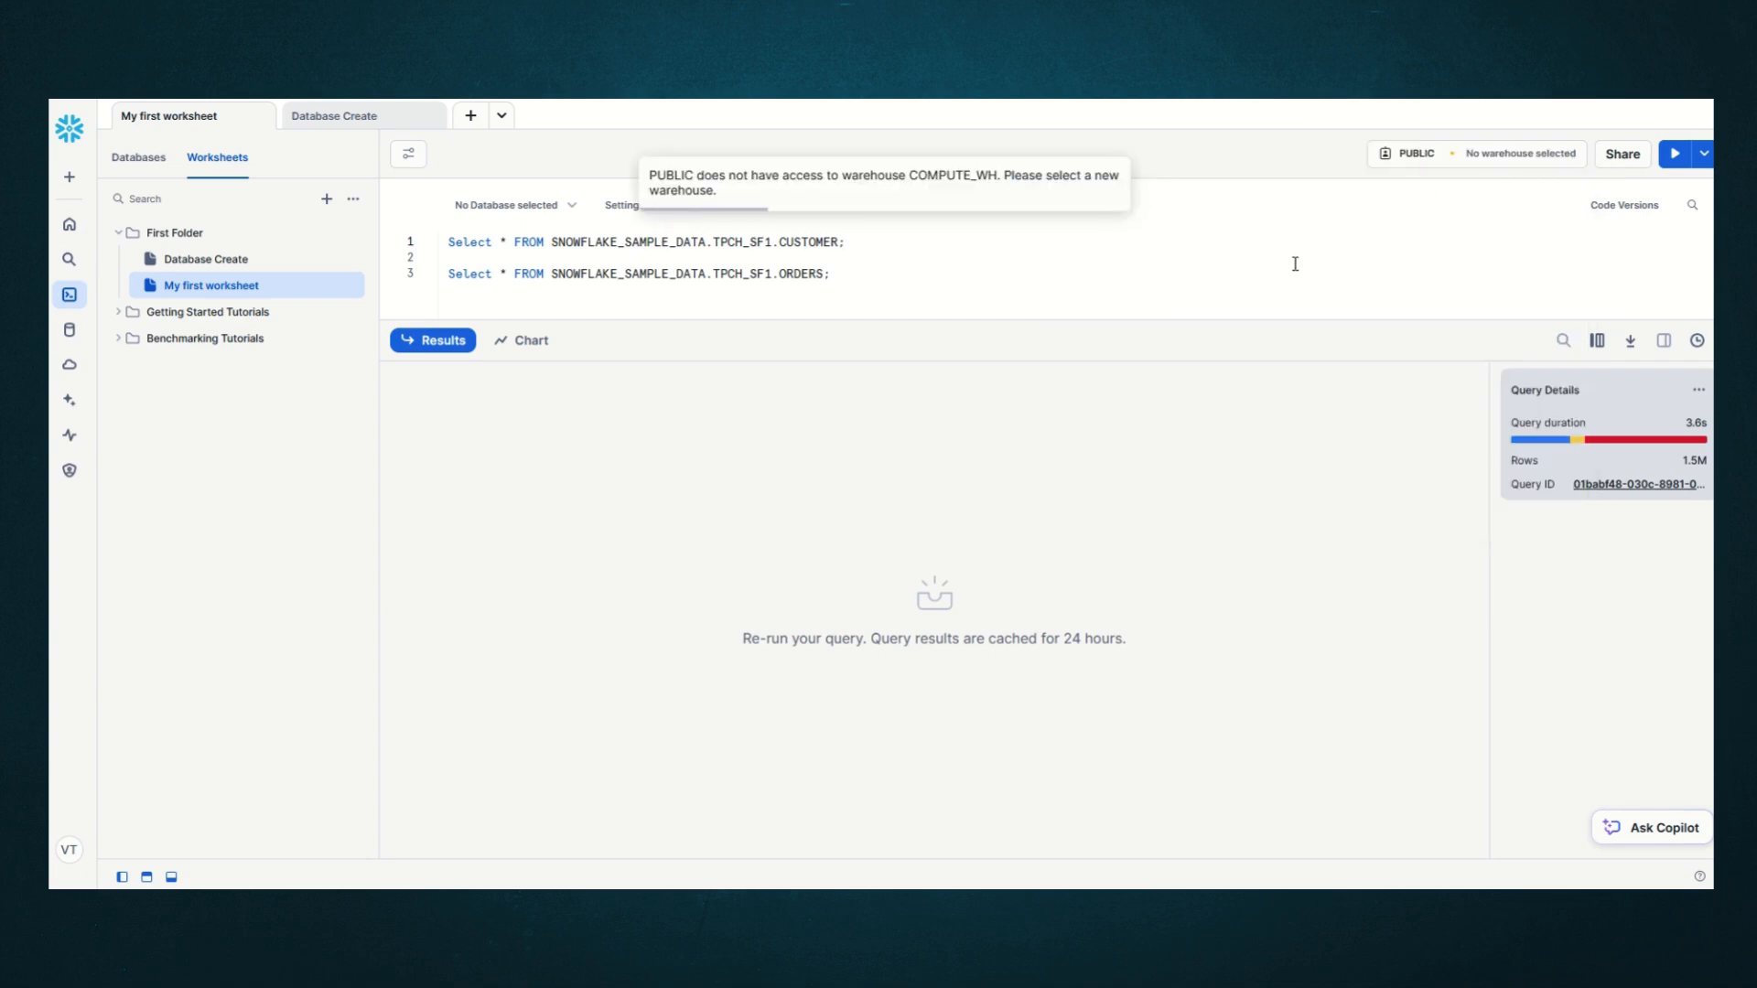
left_click(1527, 156)
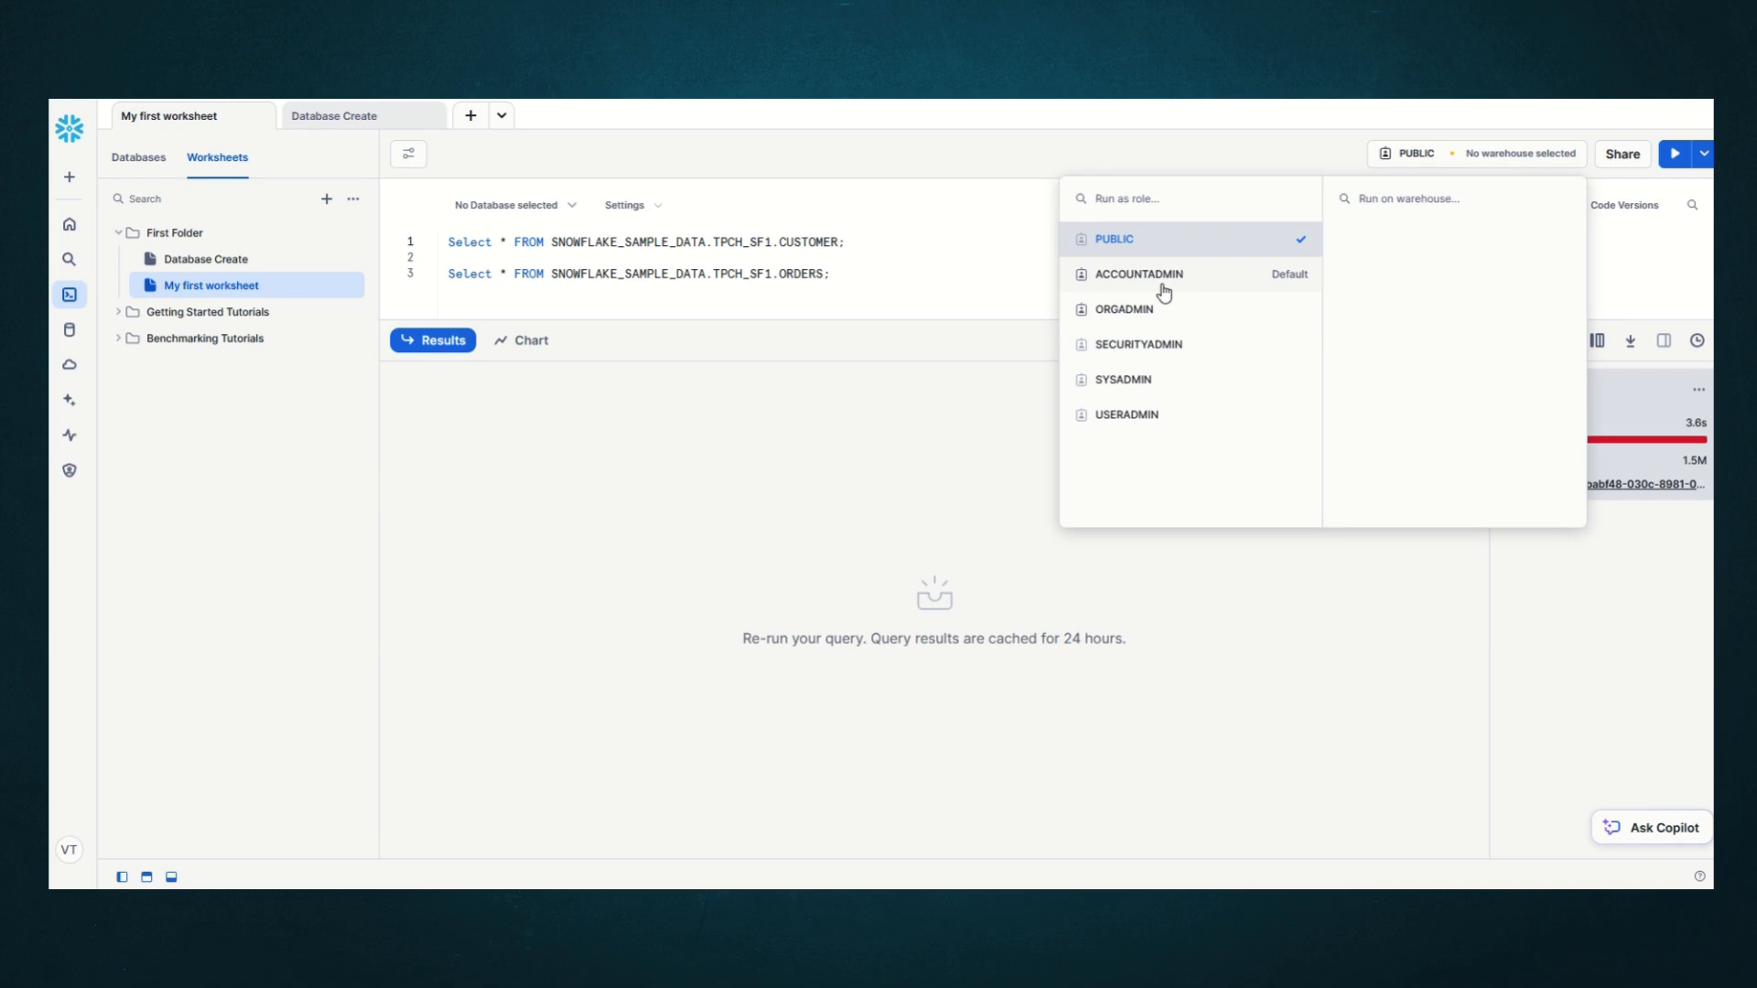
left_click(1428, 162)
left_click(1420, 163)
left_click(1113, 277)
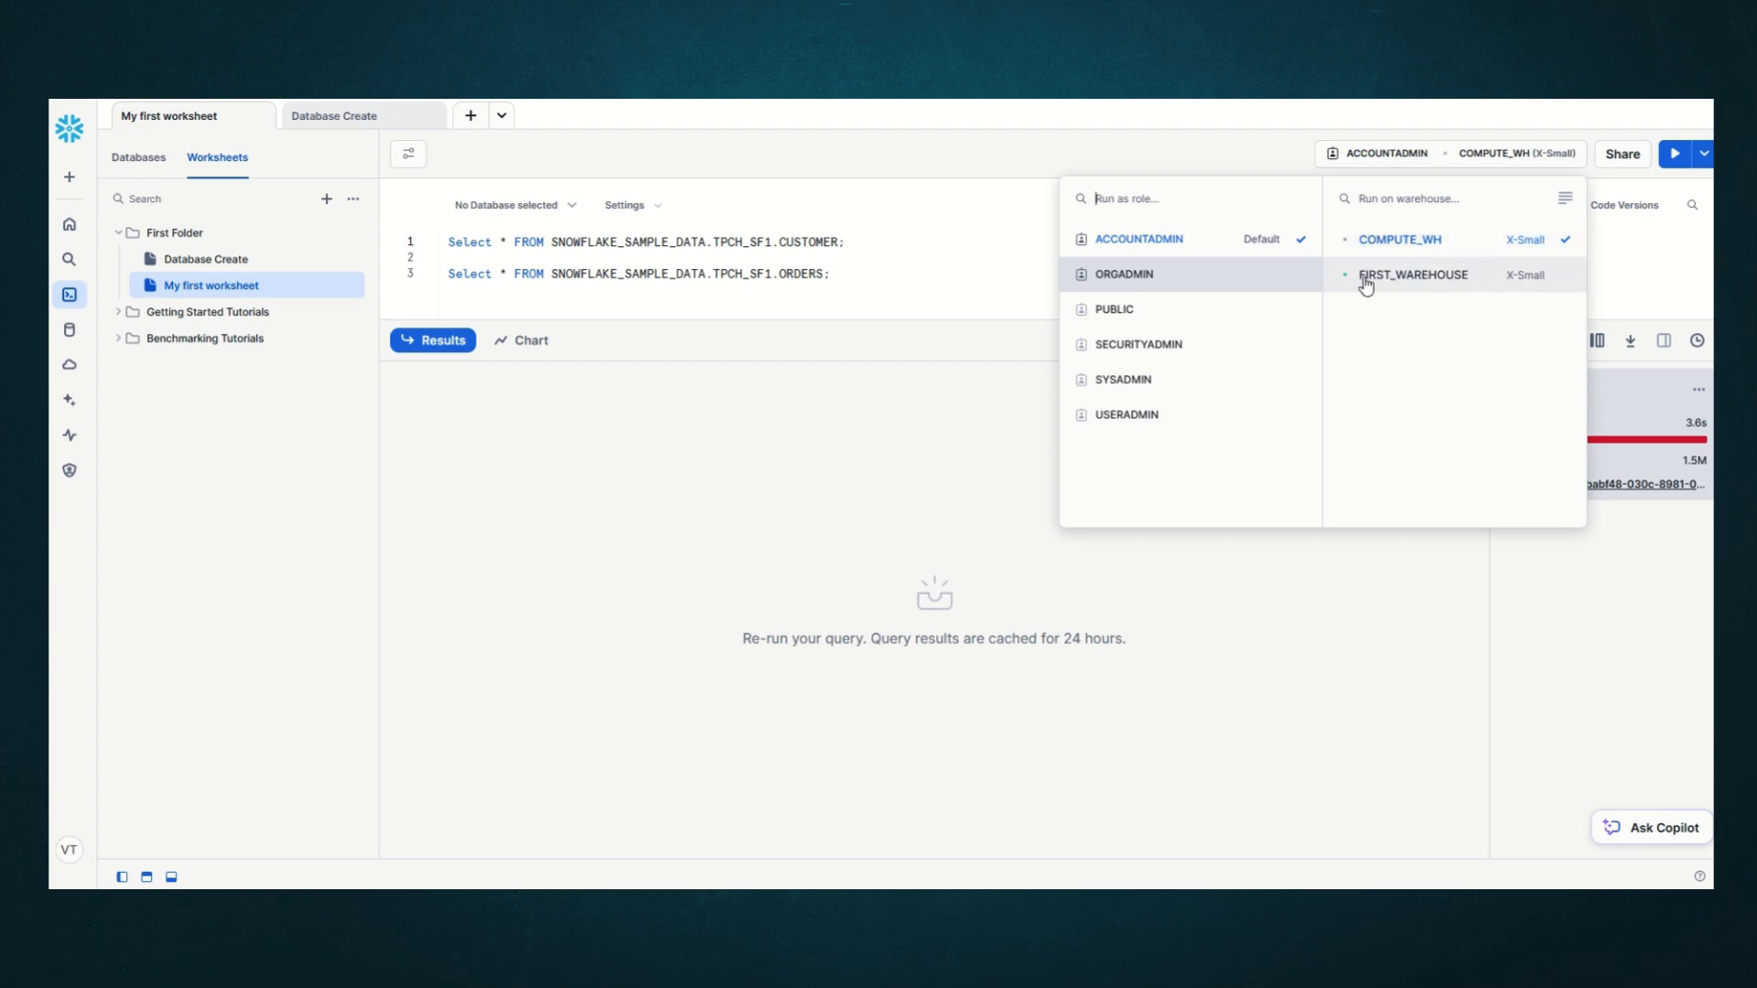
Choose FIRST_WAREHOUSE as the worksheet's warehouse and run the TPCH_SF1 CUSTOMER and ORDERS queries one at a time.
left_click(1414, 285)
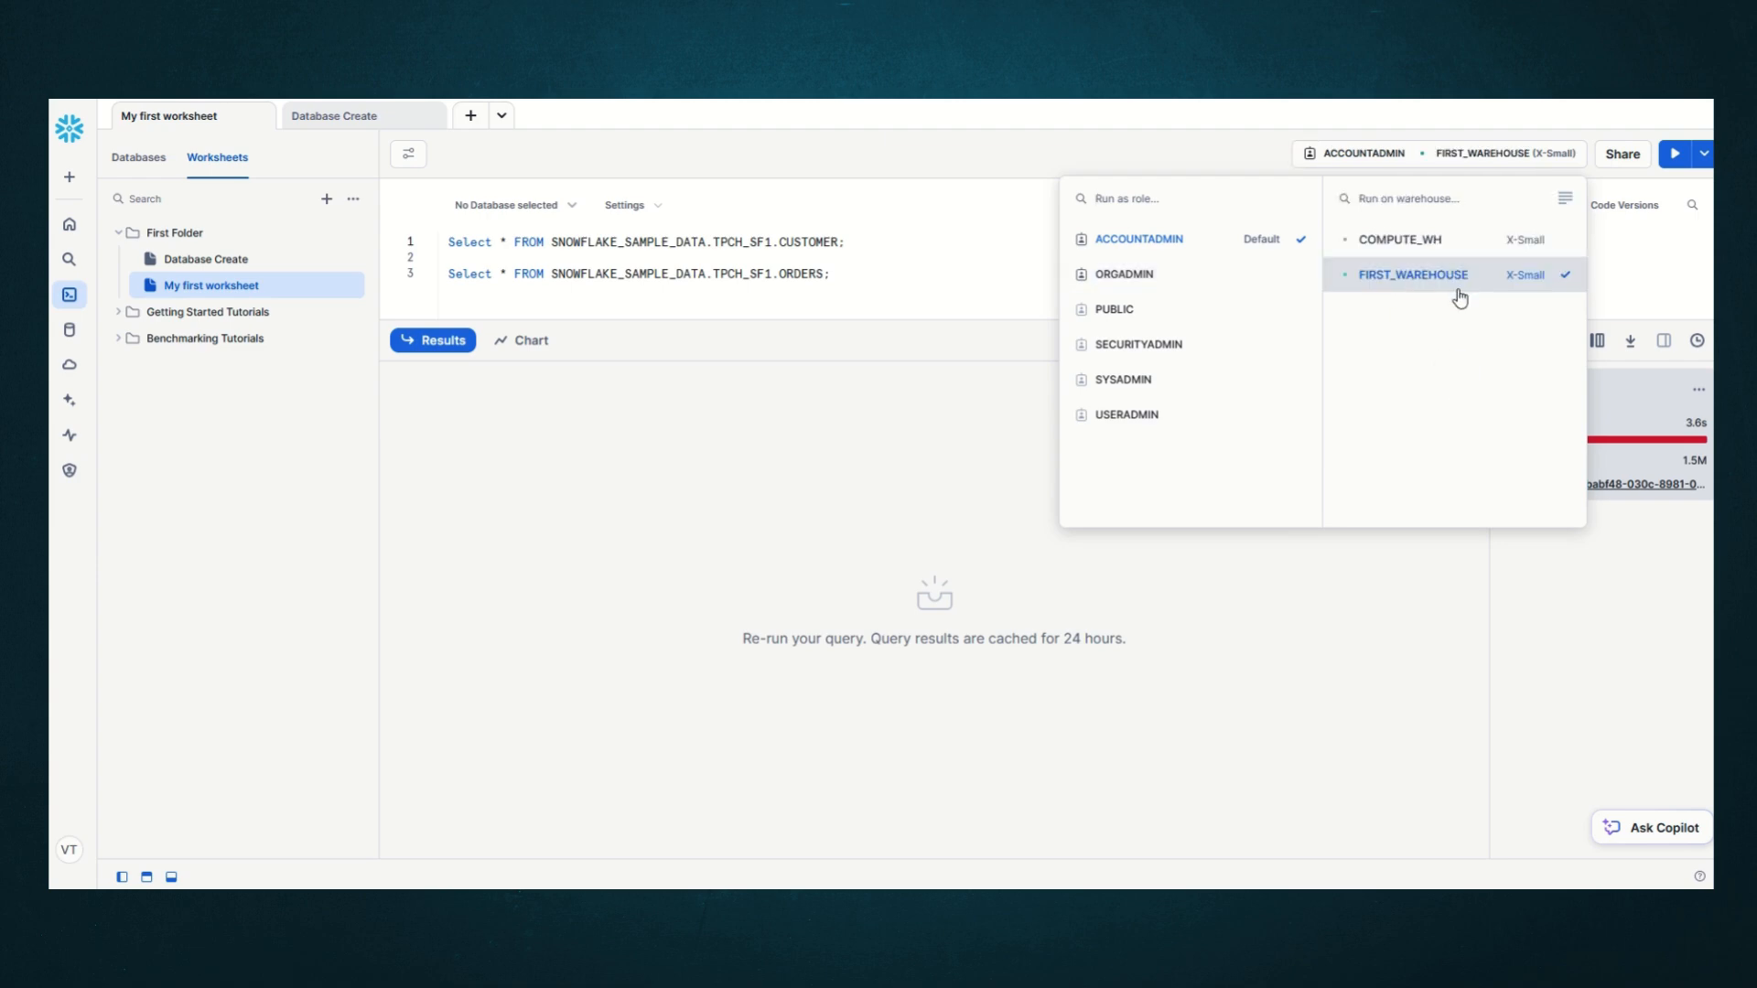
left_click(892, 263)
left_click_drag(871, 242, 447, 240)
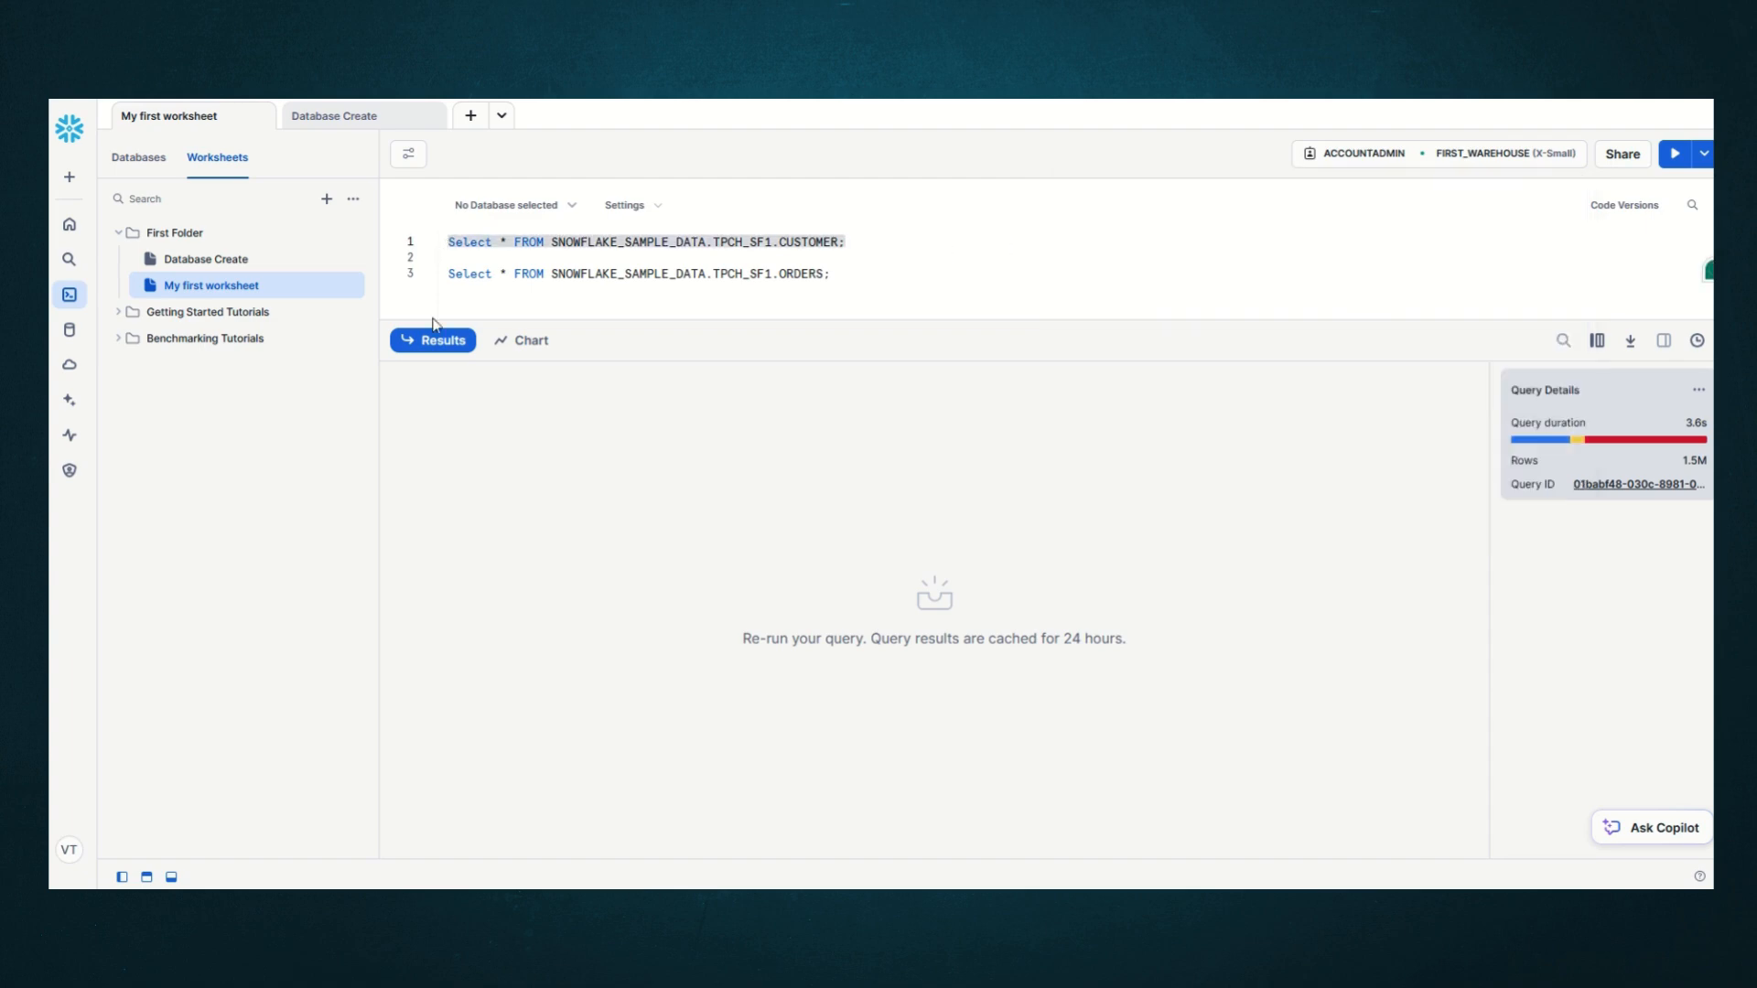
left_click(1672, 155)
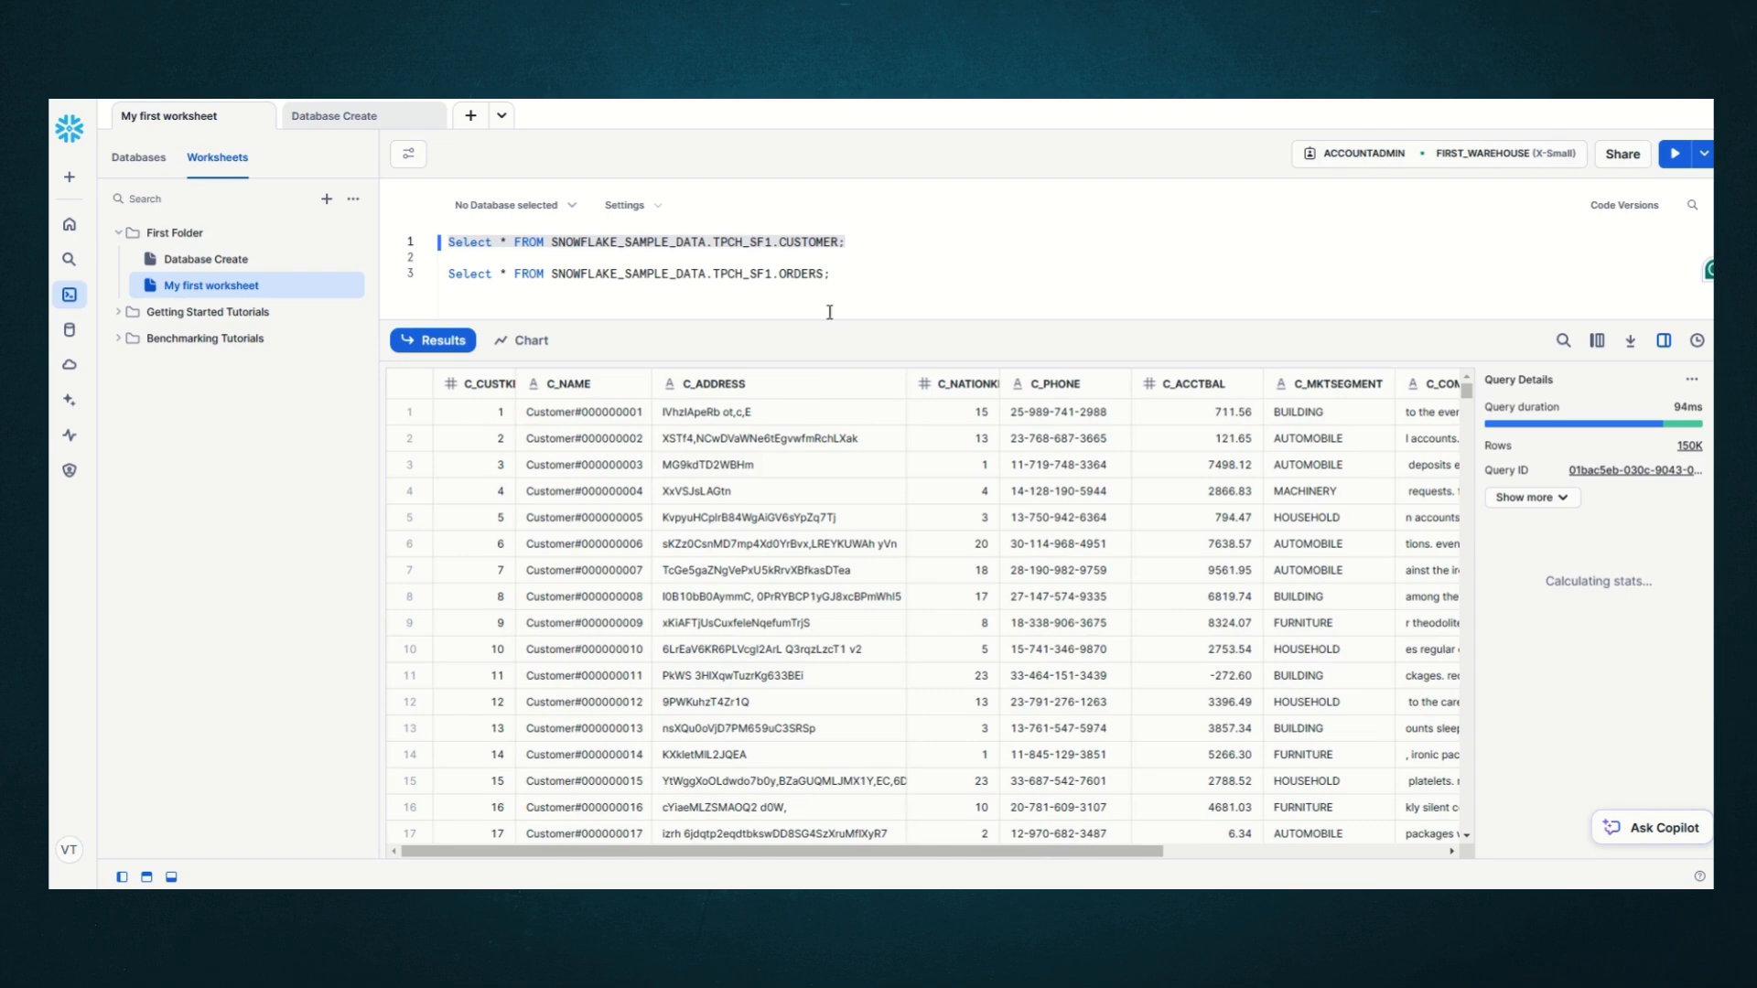
left_click_drag(832, 274, 398, 282)
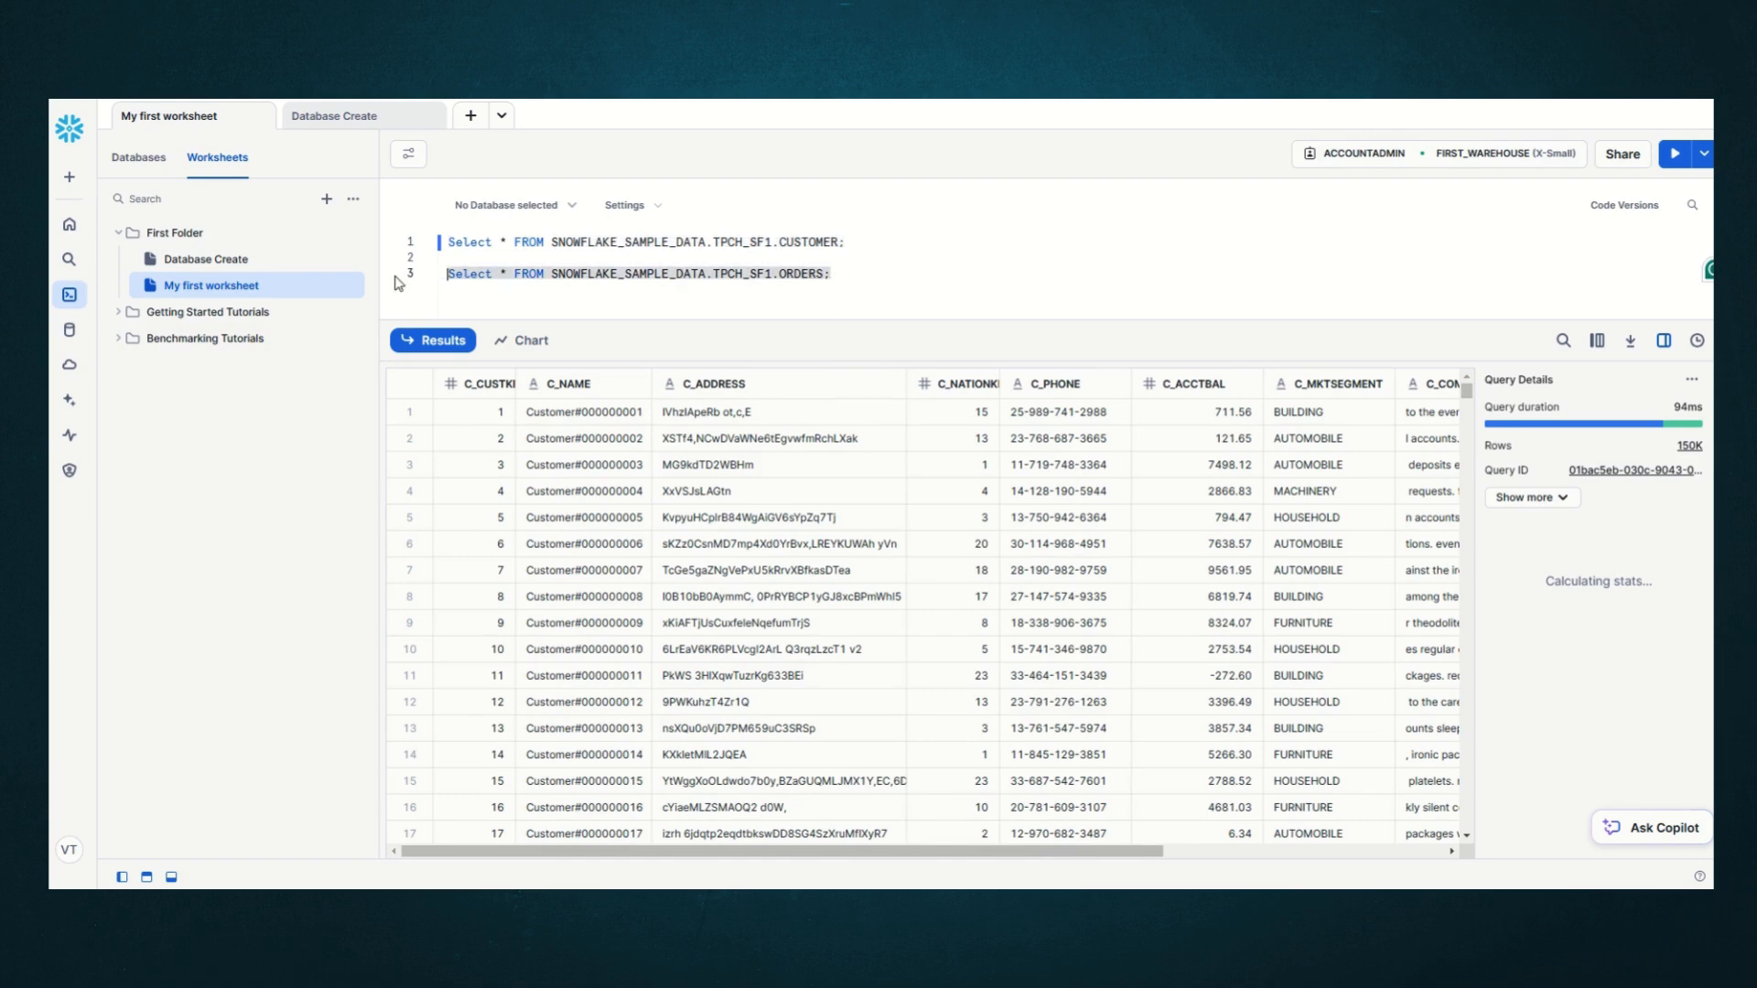
left_click(1674, 153)
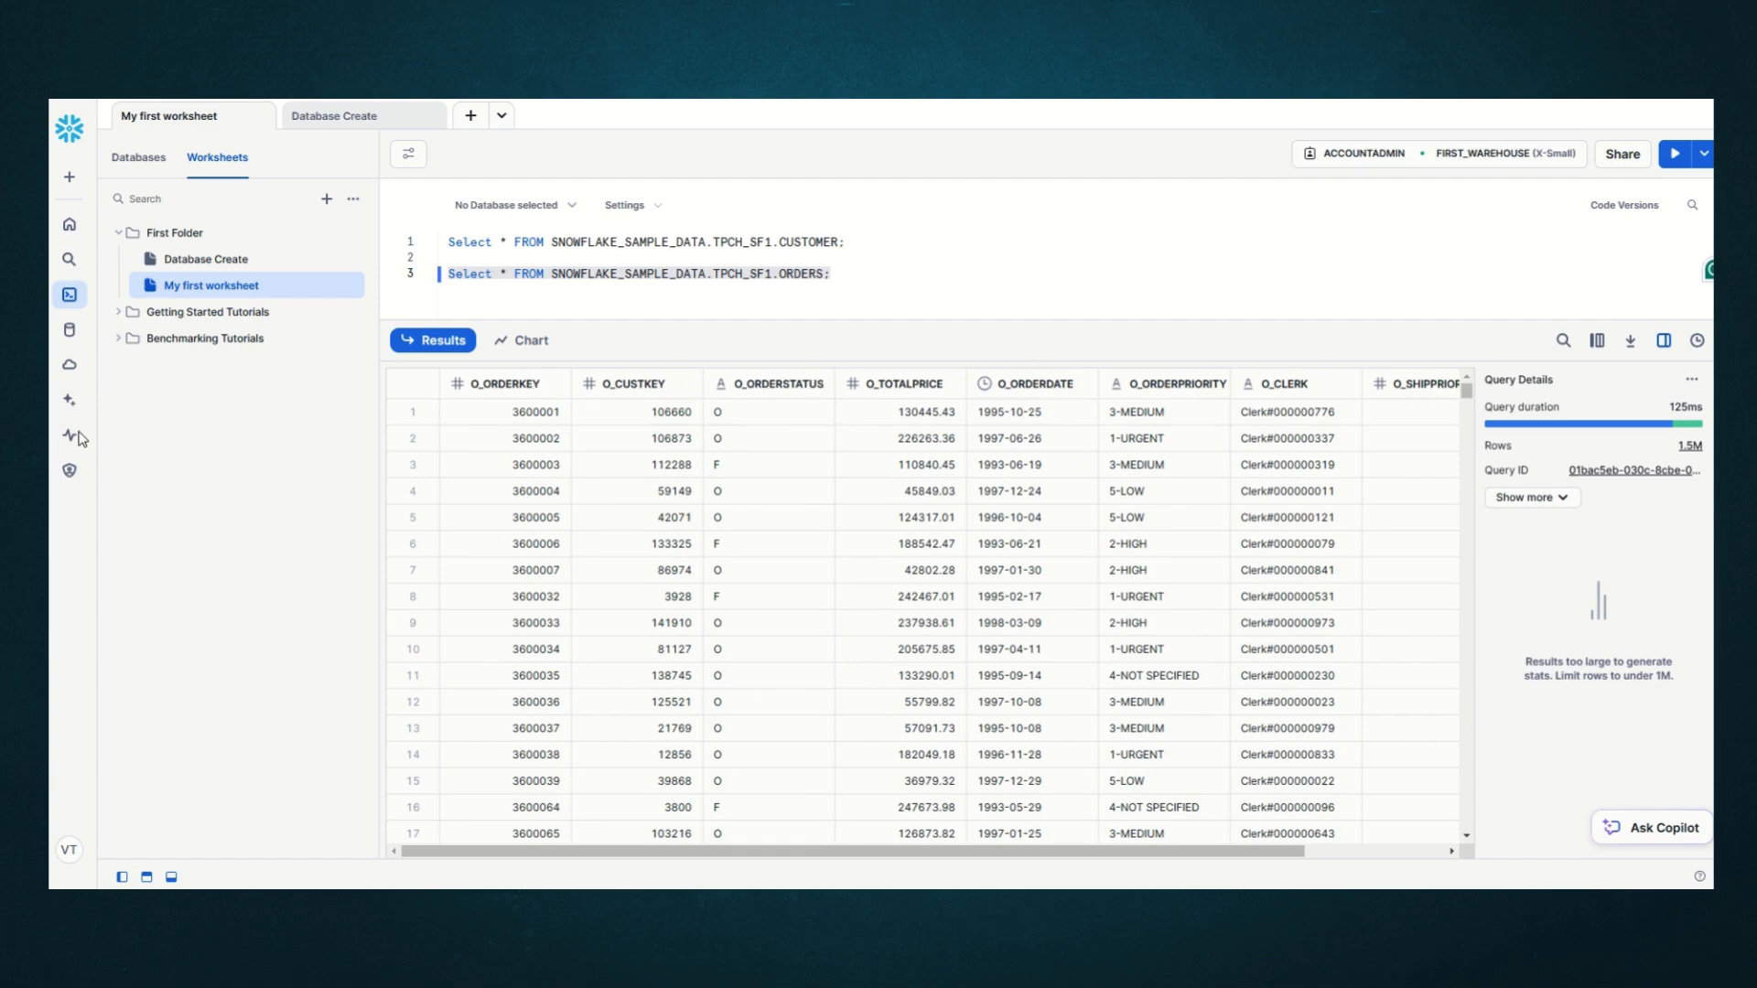
Return to the warehouses list and examine the clusters and owner role details of FIRST_WAREHOUSE.
left_click(69, 176)
mouse_move(69, 474)
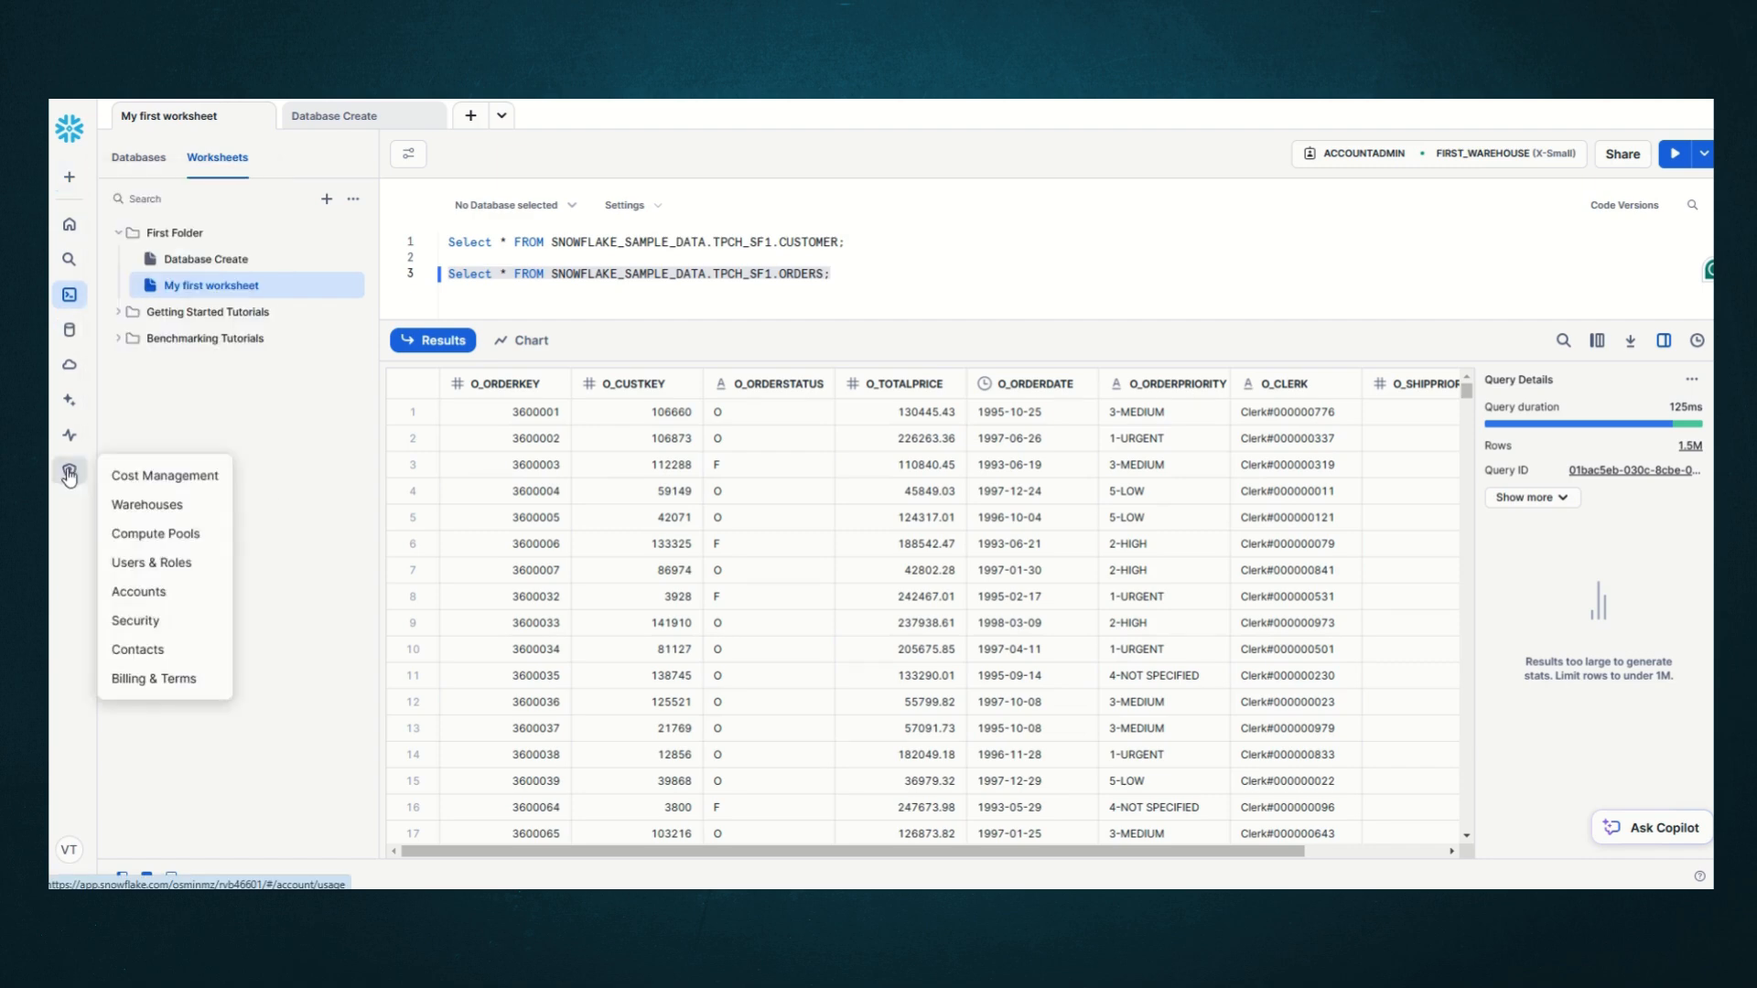
left_click(141, 515)
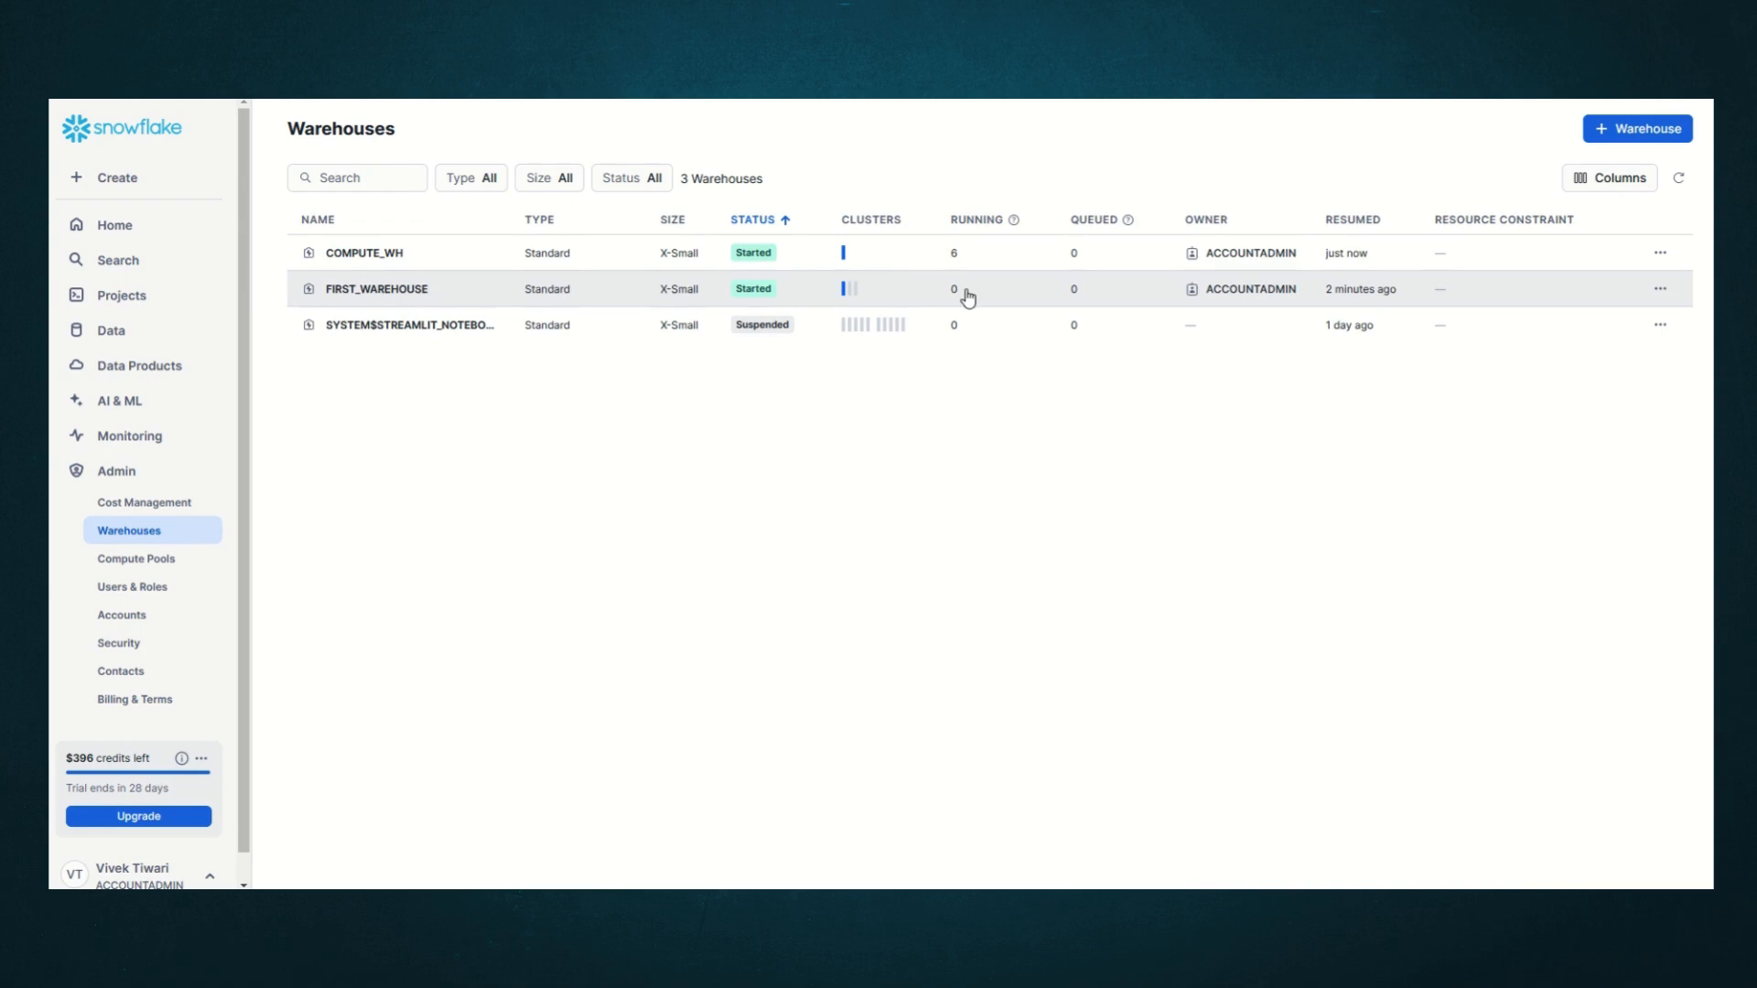
mouse_move(843, 293)
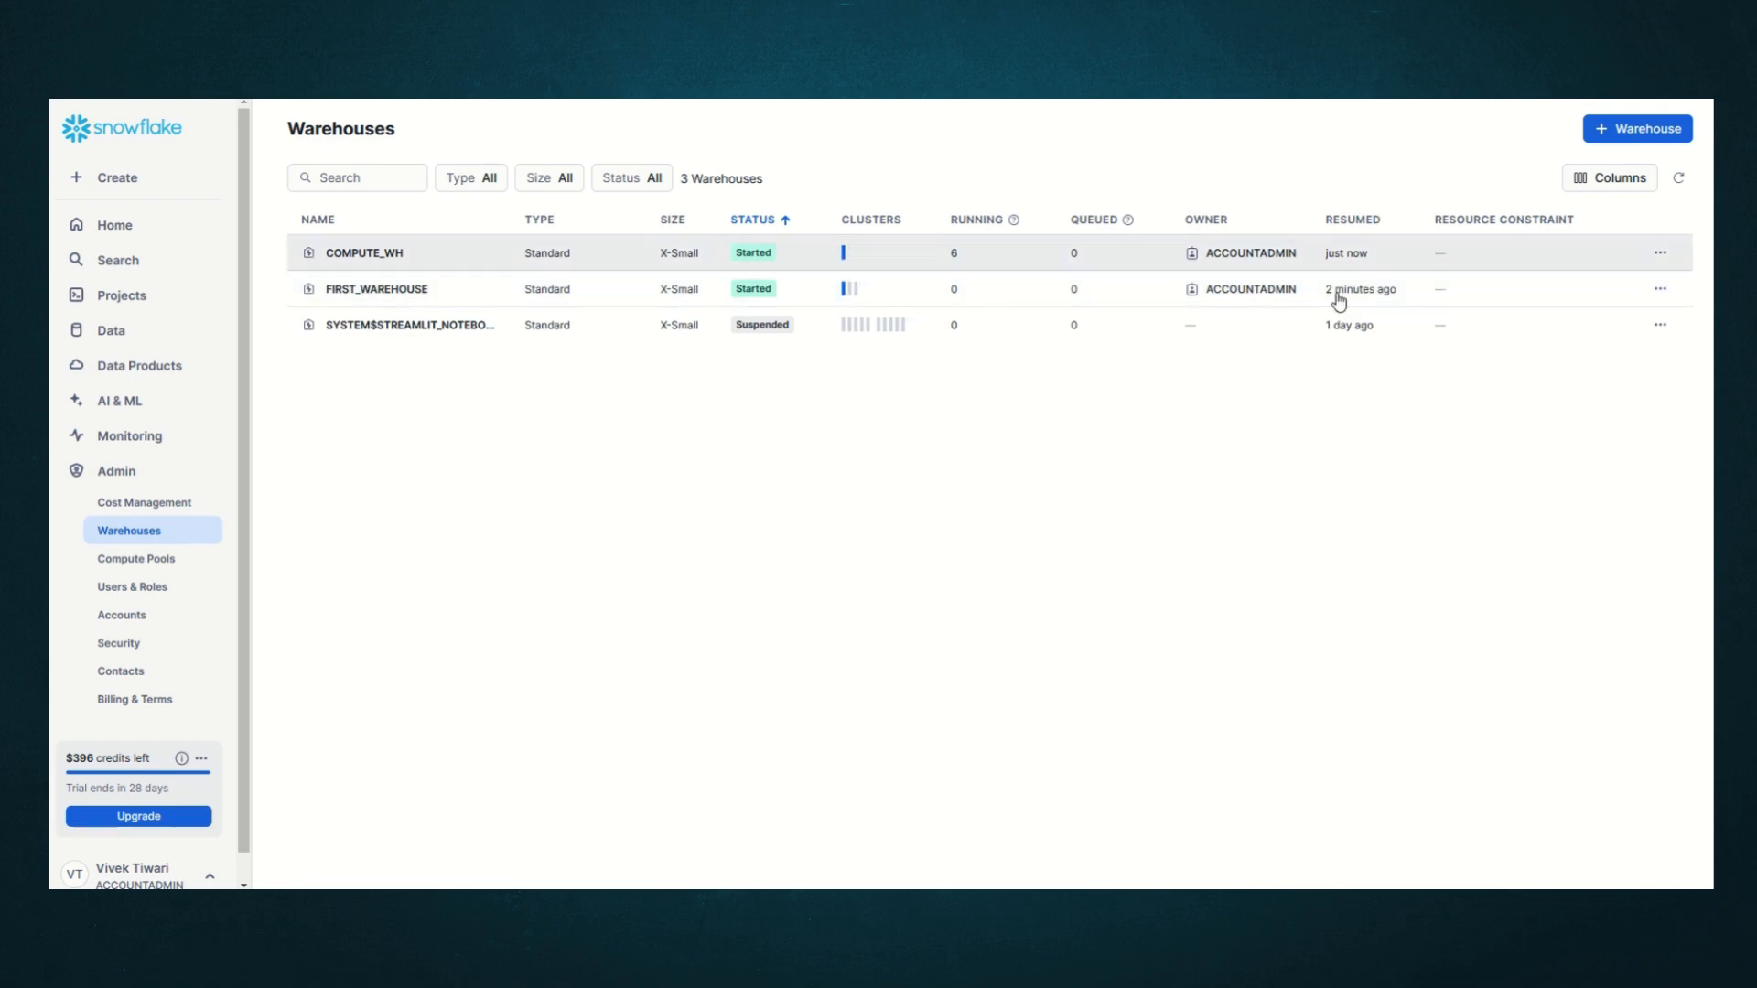
mouse_move(1268, 295)
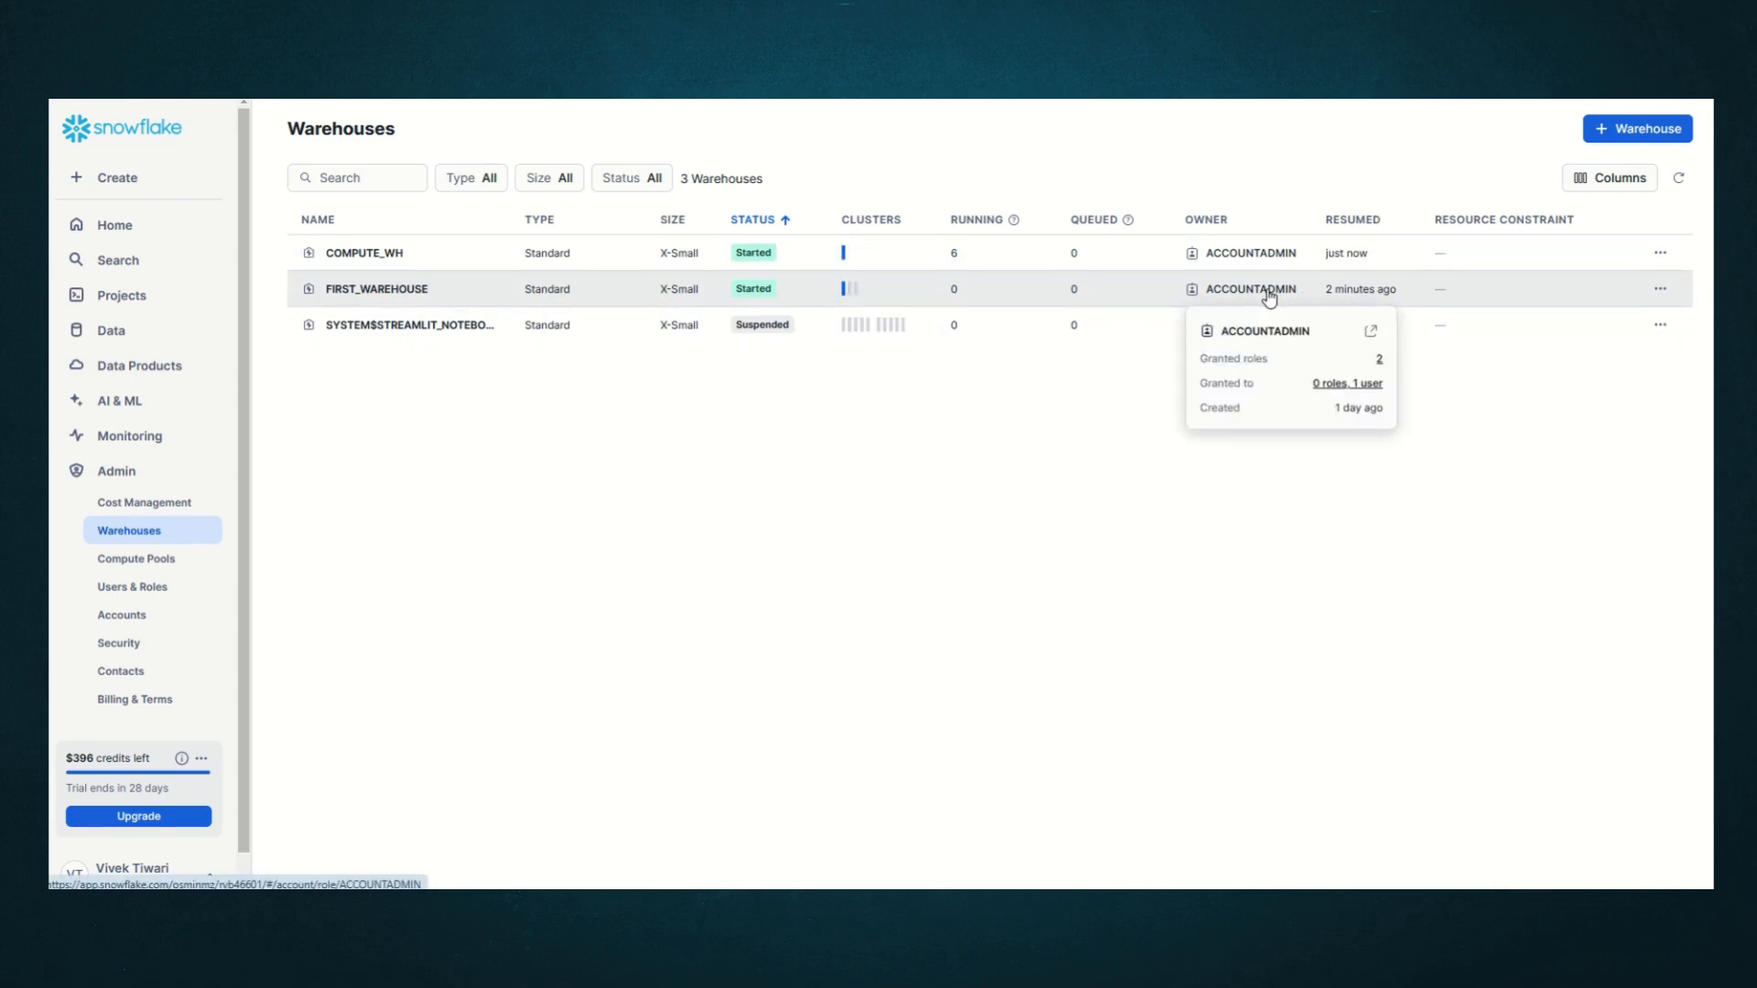